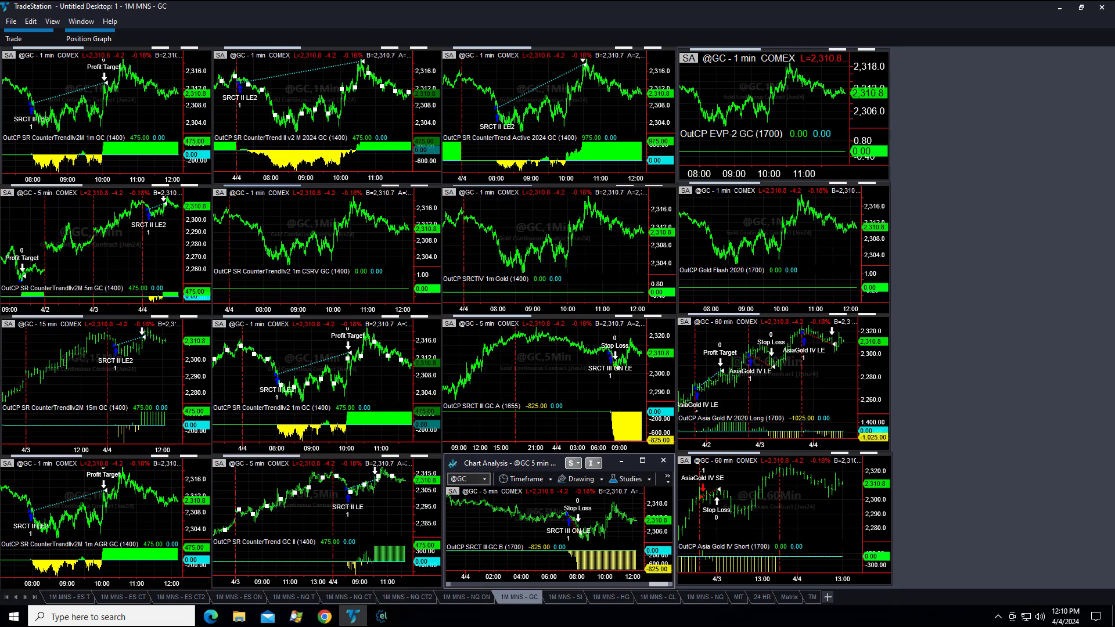
Open the 1M MNS - SI workspace and handwrite 17/19 with further figures beneath it in the empty area beside the charts.
{"action": "left_click", "coordinate": [564, 597]}
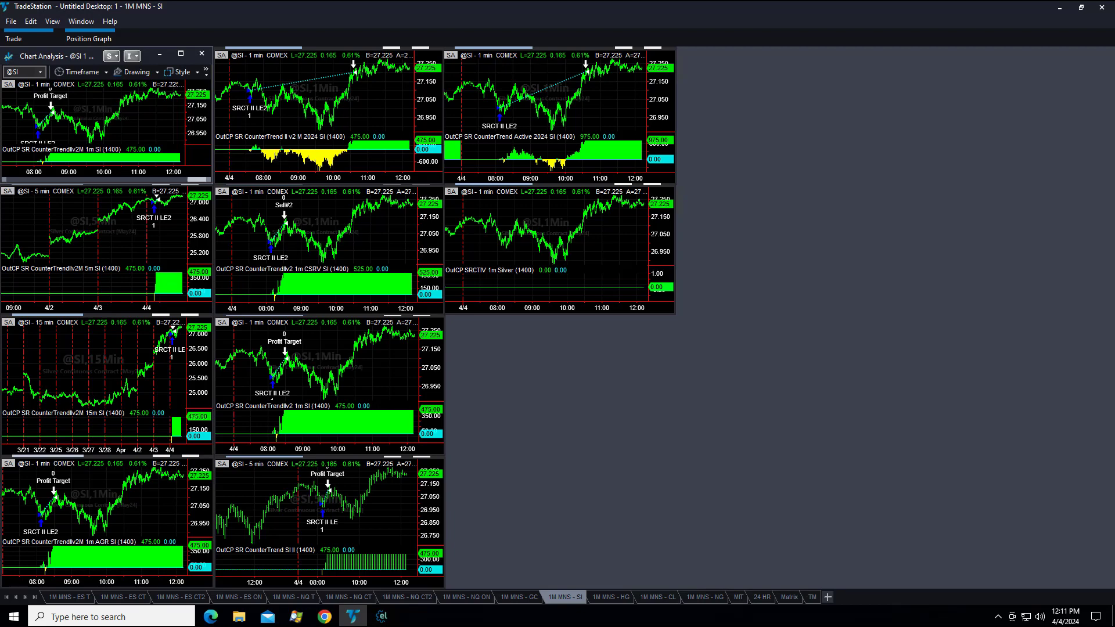
{"action": "left_click_drag", "start_coordinate": [732, 113], "coordinate": [746, 187]}
{"action": "mouse_move", "coordinate": [747, 103]}
{"action": "left_mouse_down"}
{"action": "mouse_move", "coordinate": [764, 110]}
{"action": "mouse_move", "coordinate": [806, 212]}
{"action": "left_mouse_up"}
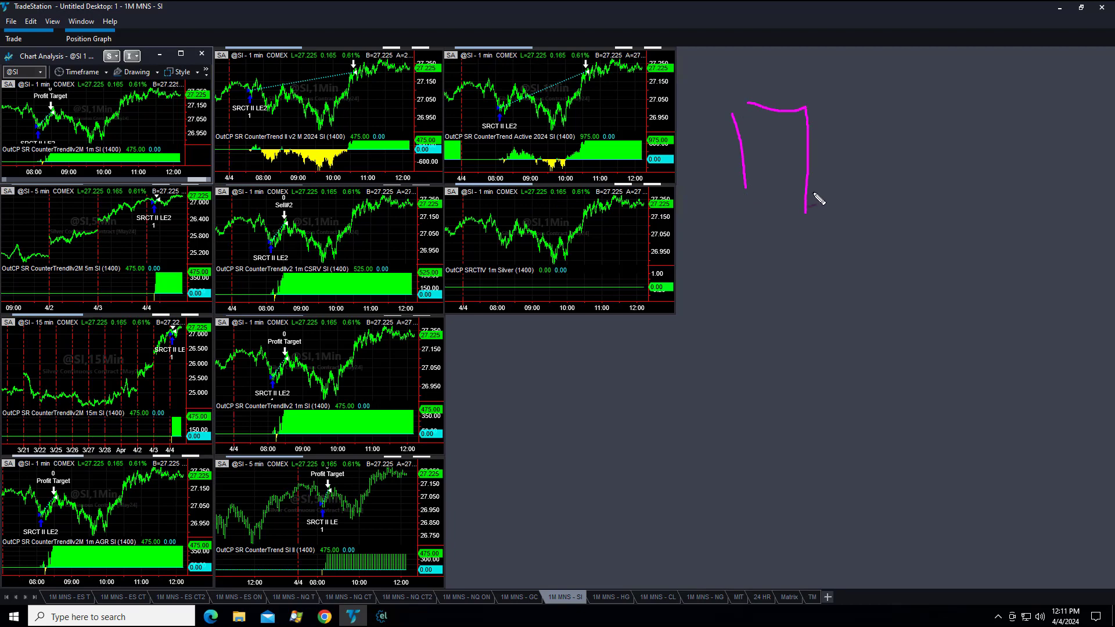
{"action": "left_click_drag", "start_coordinate": [817, 71], "coordinate": [838, 238]}
{"action": "left_click_drag", "start_coordinate": [857, 115], "coordinate": [877, 183]}
{"action": "mouse_move", "coordinate": [916, 120]}
{"action": "left_mouse_down"}
{"action": "mouse_move", "coordinate": [900, 118]}
{"action": "mouse_move", "coordinate": [895, 139]}
{"action": "mouse_move", "coordinate": [924, 125]}
{"action": "mouse_move", "coordinate": [932, 202]}
{"action": "left_mouse_up"}
{"action": "mouse_move", "coordinate": [861, 232]}
{"action": "left_mouse_down"}
{"action": "mouse_move", "coordinate": [802, 278]}
{"action": "mouse_move", "coordinate": [823, 332]}
{"action": "left_mouse_up"}
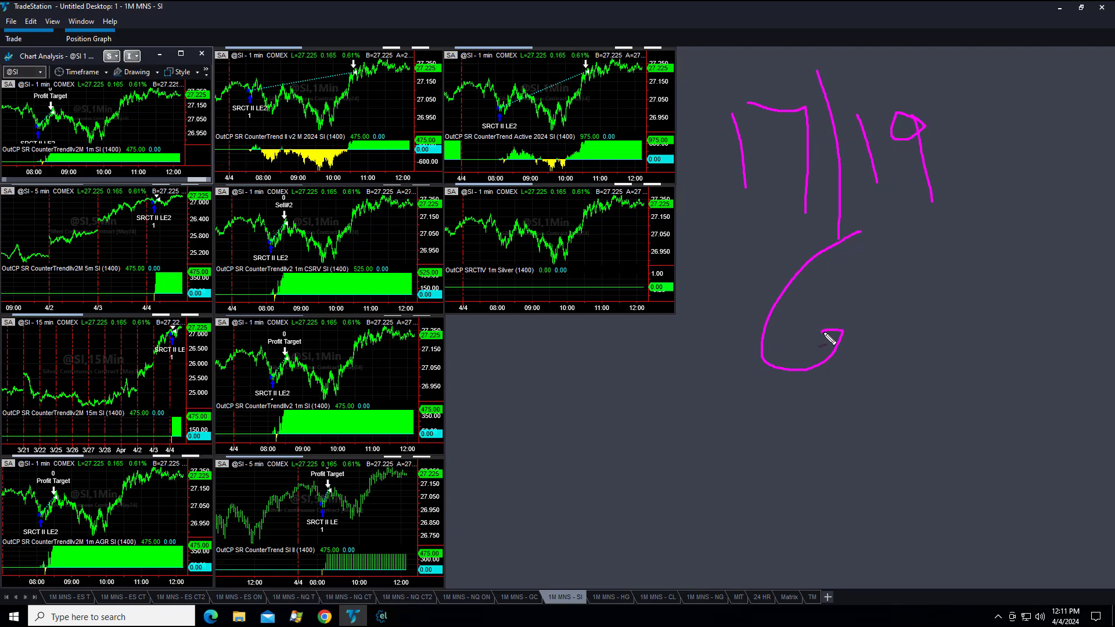
{"action": "mouse_move", "coordinate": [925, 267]}
{"action": "left_mouse_down"}
{"action": "mouse_move", "coordinate": [889, 291]}
{"action": "mouse_move", "coordinate": [938, 381]}
{"action": "left_mouse_up"}
{"action": "mouse_move", "coordinate": [871, 417]}
{"action": "left_mouse_down"}
{"action": "mouse_move", "coordinate": [834, 468]}
{"action": "mouse_move", "coordinate": [749, 521]}
{"action": "mouse_move", "coordinate": [953, 418]}
{"action": "mouse_move", "coordinate": [919, 468]}
{"action": "mouse_move", "coordinate": [913, 515]}
{"action": "left_mouse_up"}
{"action": "left_click_drag", "start_coordinate": [893, 513], "coordinate": [953, 507]}
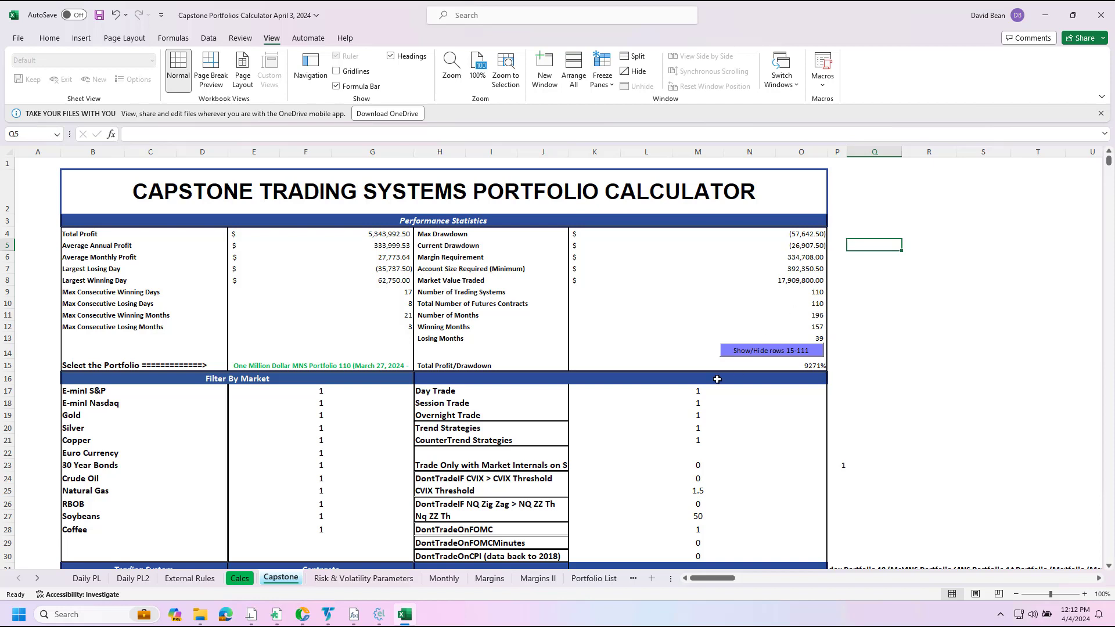
Clear the E-mini Nasdaq market filter to leave that market out of the portfolio statistics.
{"action": "left_click", "coordinate": [338, 404]}
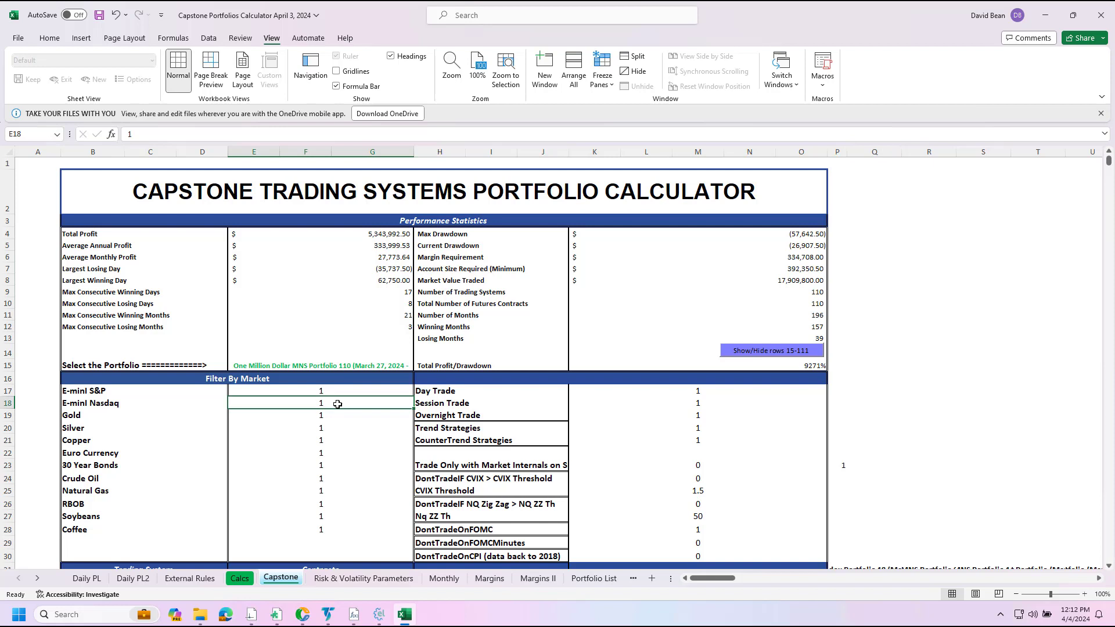
{"action": "key", "text": "Delete"}
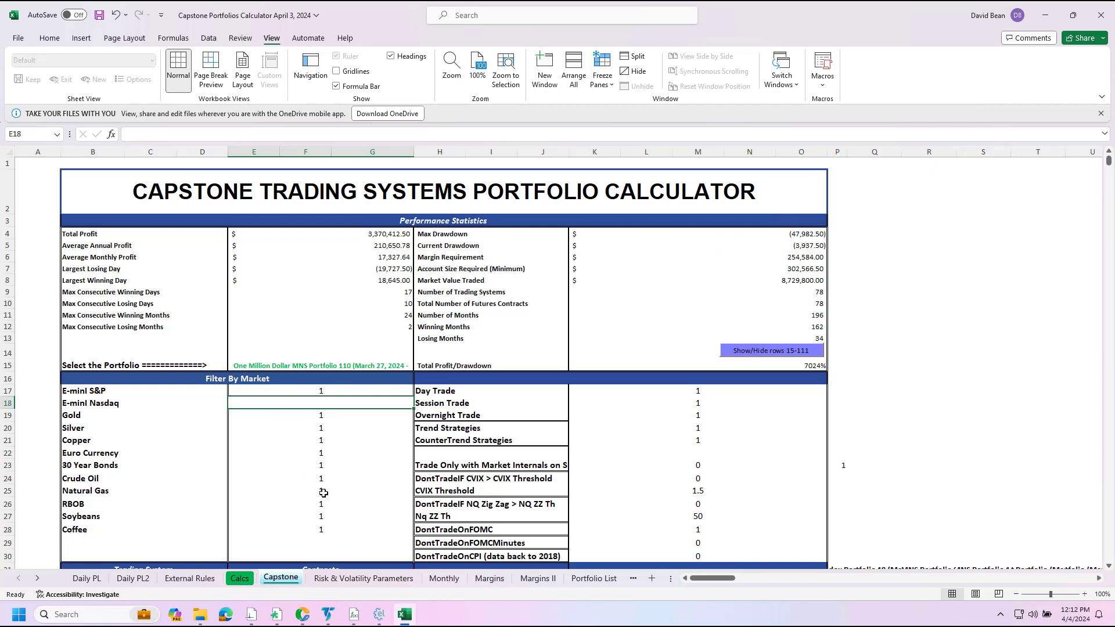
{"action": "left_click", "coordinate": [335, 476]}
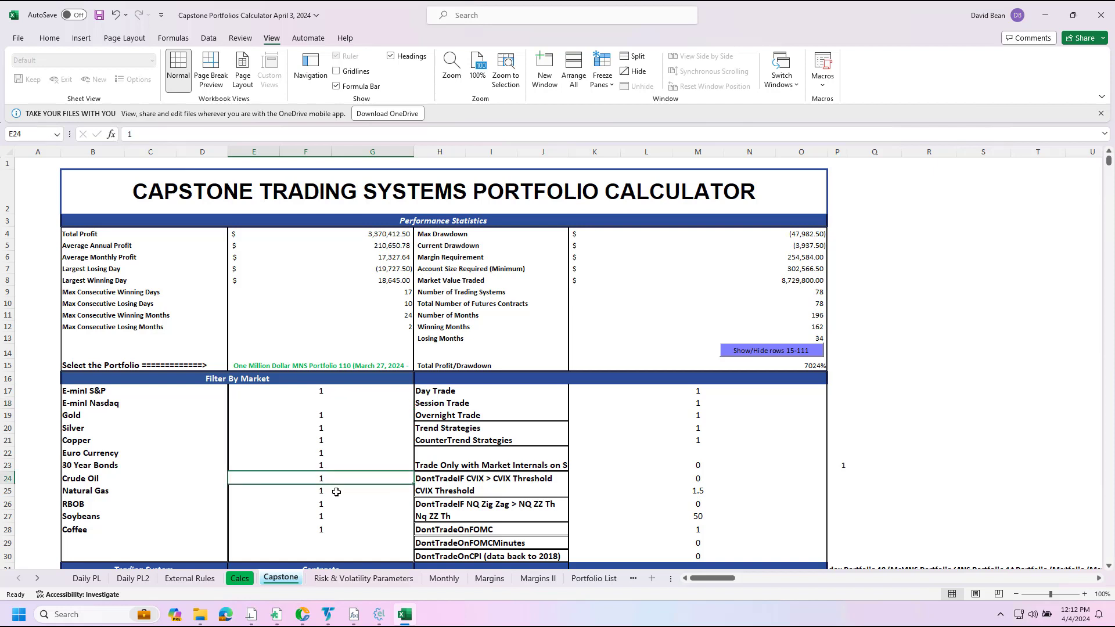
{"action": "left_click", "coordinate": [327, 492]}
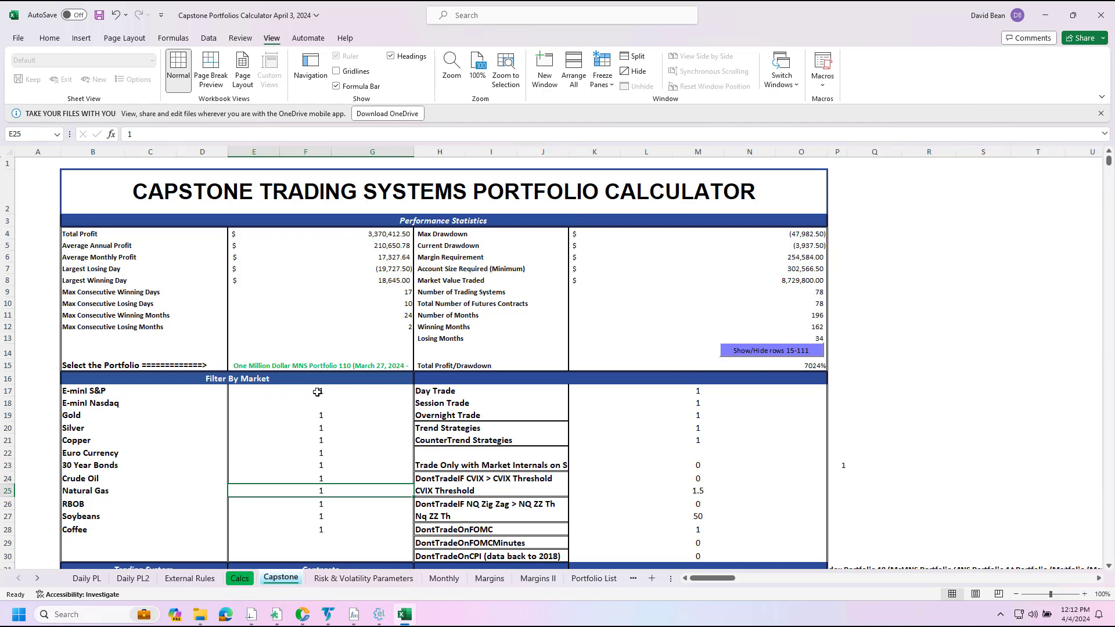
Set the E-mini Nasdaq market filter back to 1 and glance over the trading system list.
{"action": "left_click", "coordinate": [300, 403]}
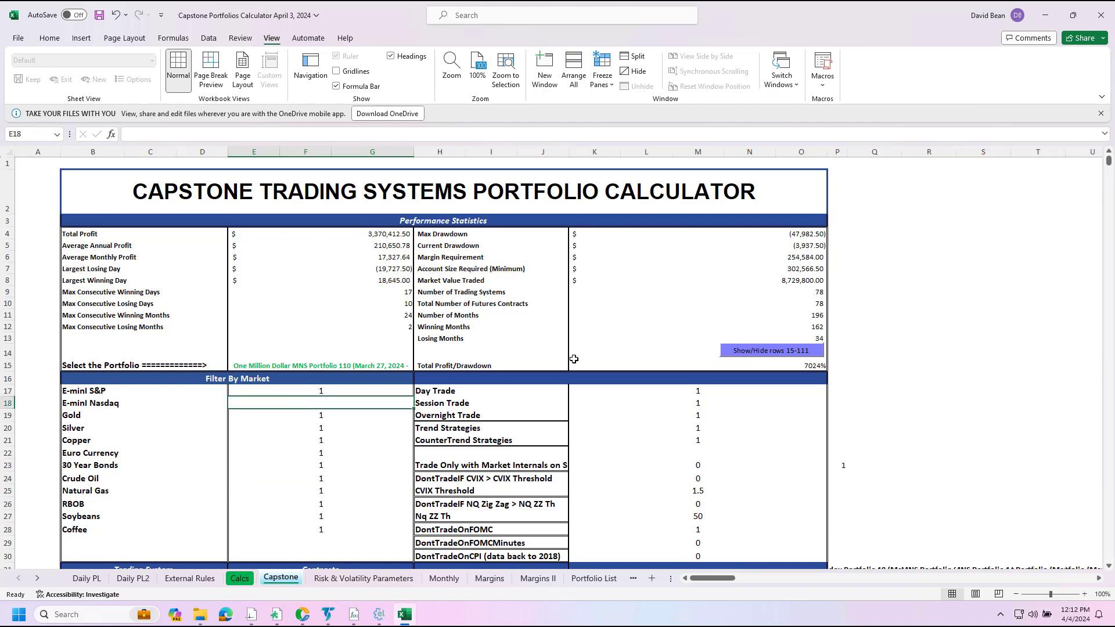
{"action": "type", "text": "1"}
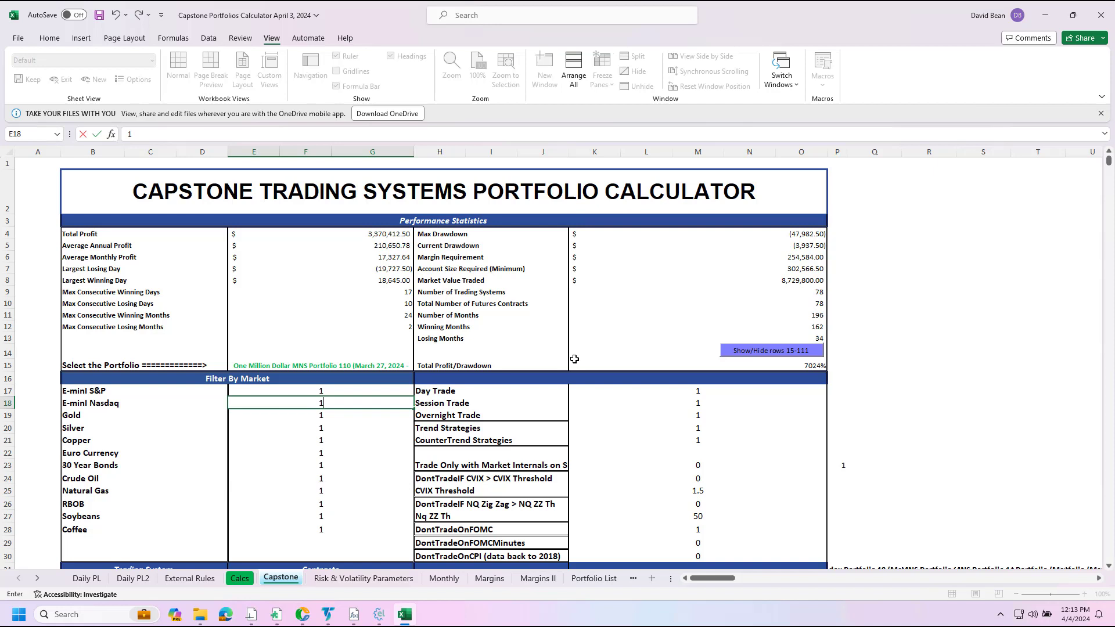
{"action": "key", "text": "Return"}
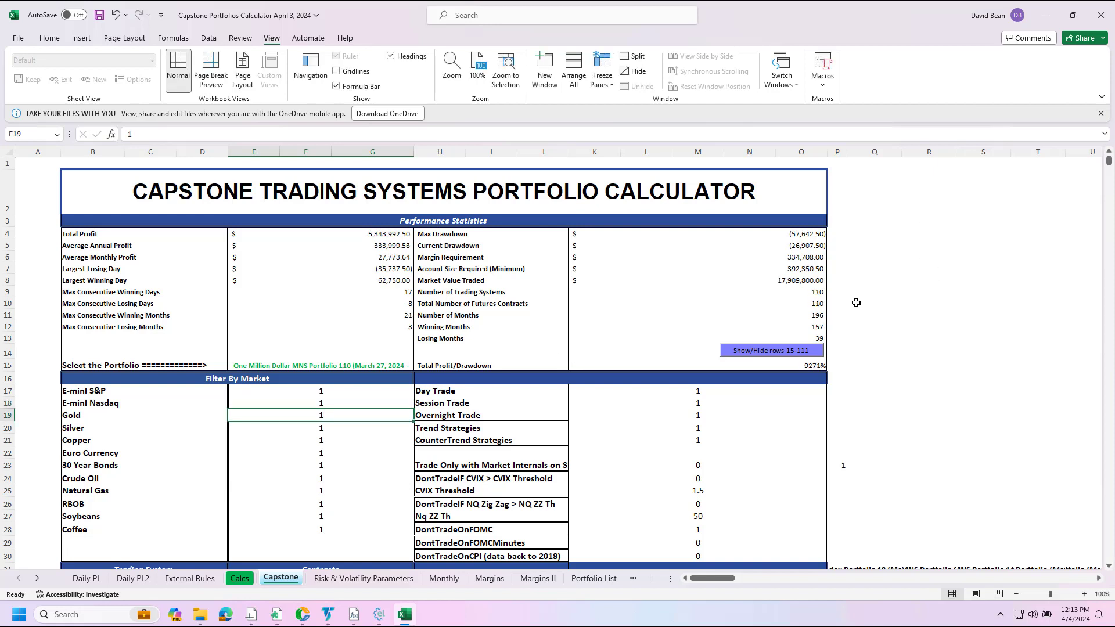
{"action": "scroll", "coordinate": [923, 346], "scroll_direction": "down", "scroll_amount": 4}
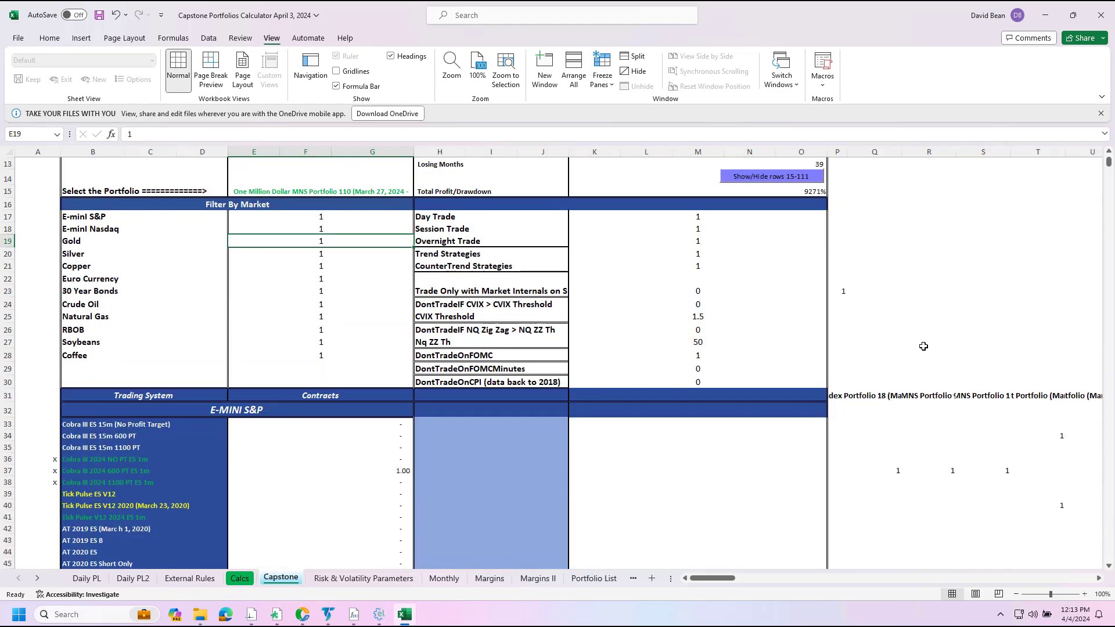
{"action": "scroll", "coordinate": [923, 346], "scroll_direction": "up", "scroll_amount": 4}
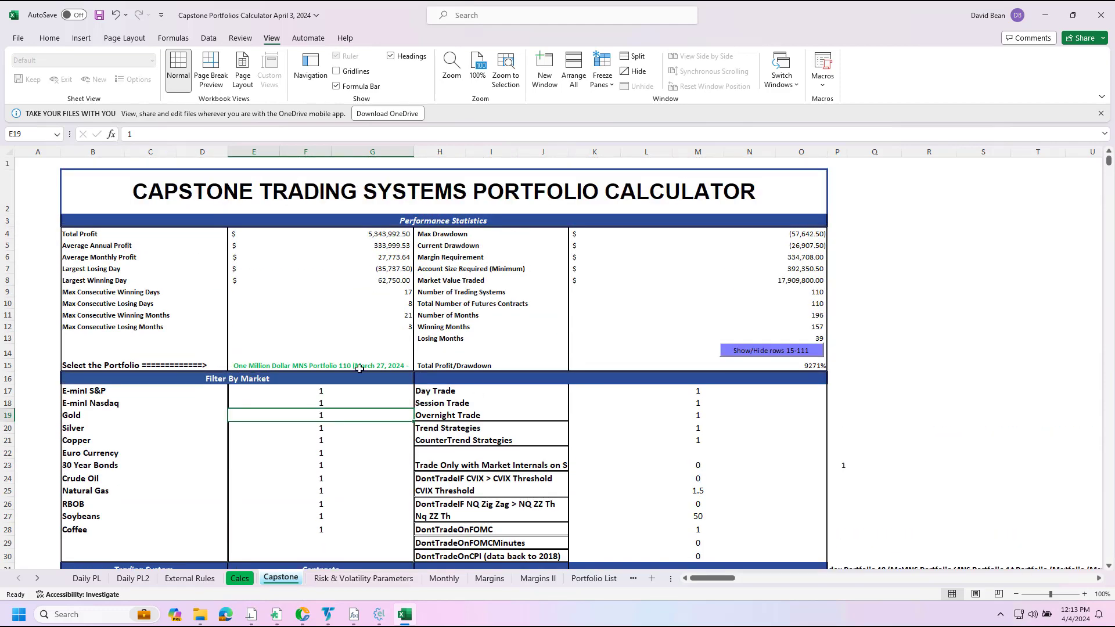
Exclude E-mini Nasdaq from the portfolio once more by emptying its market filter in cell E18.
{"action": "left_click", "coordinate": [310, 403]}
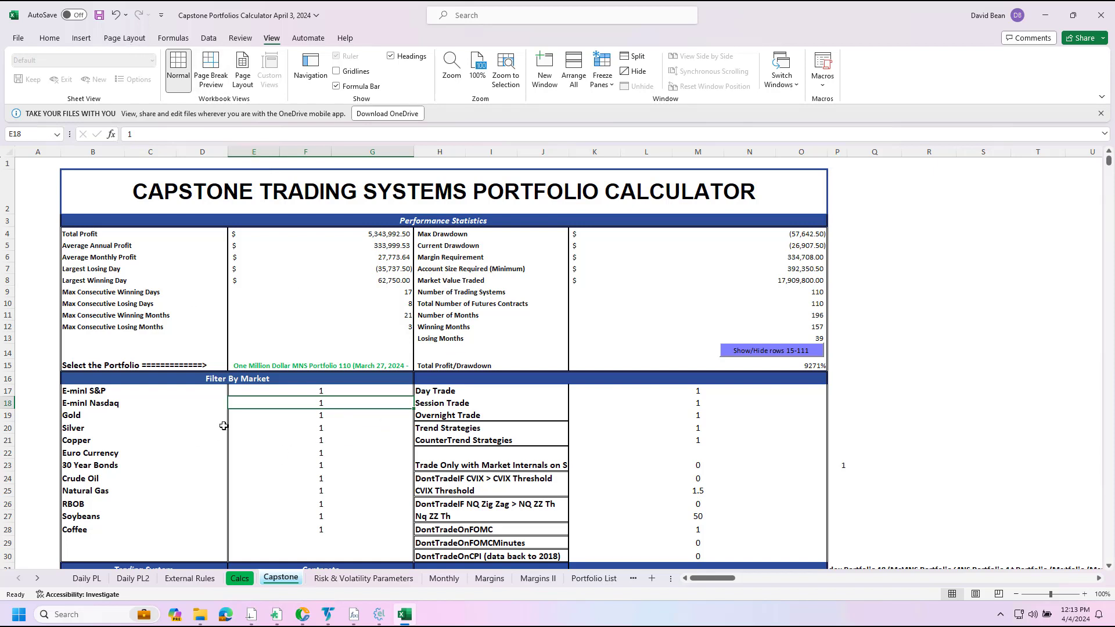
{"action": "left_click", "coordinate": [314, 391]}
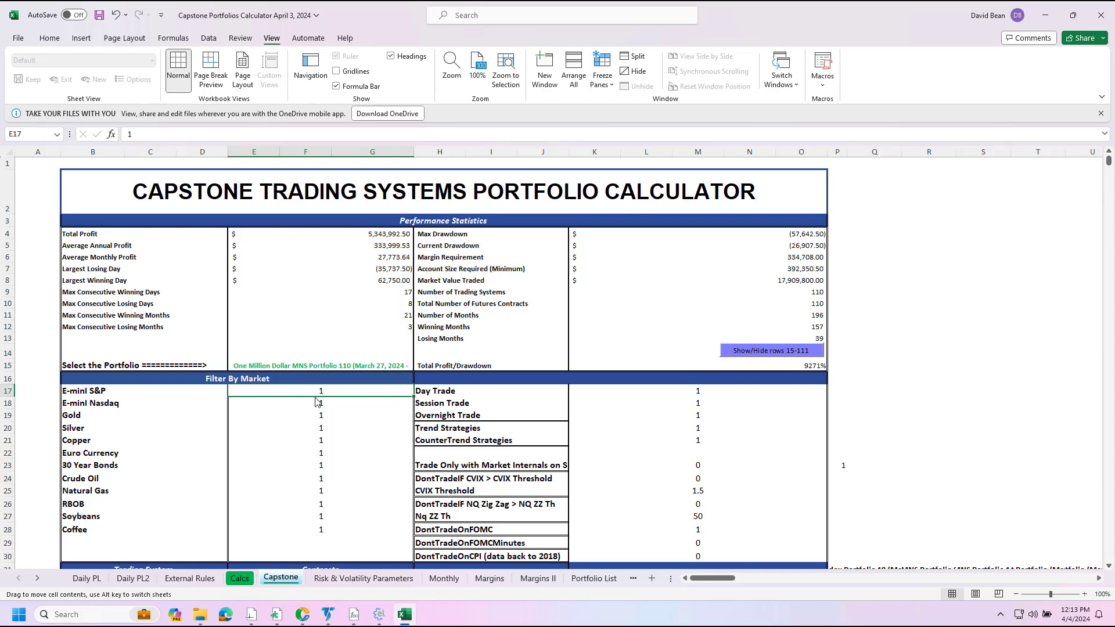
{"action": "left_click", "coordinate": [333, 406]}
{"action": "key", "text": "Delete"}
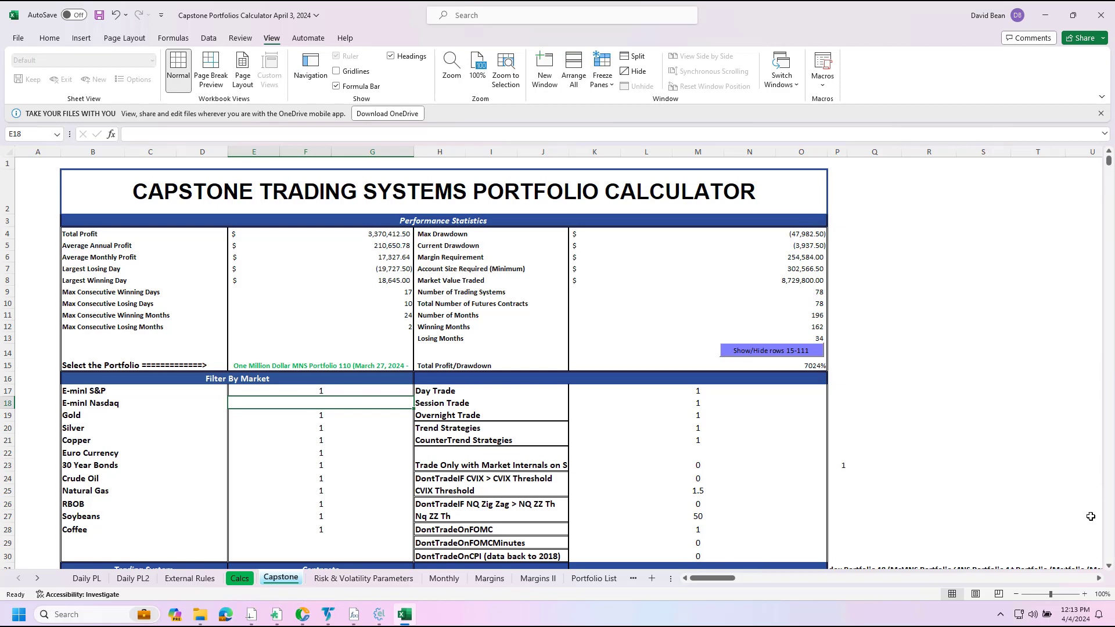
Examine the monthly results and the recent dips in the drawdown curve for the portfolio without Nasdaq.
{"action": "scroll", "coordinate": [1110, 530], "scroll_direction": "down", "scroll_amount": 20}
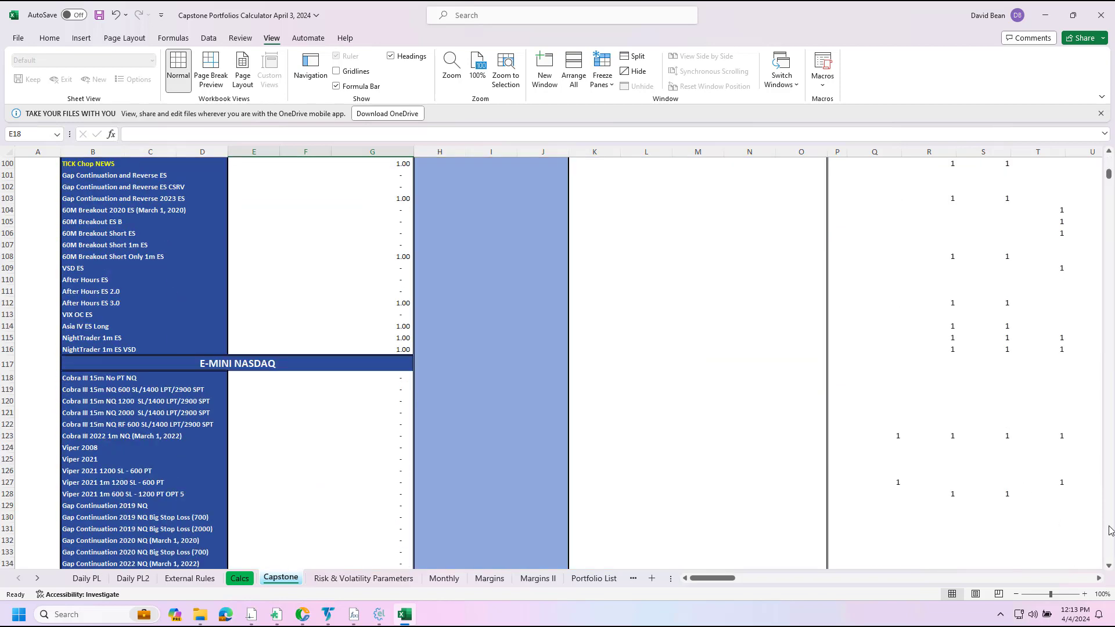
{"action": "scroll", "coordinate": [1110, 530], "scroll_direction": "down", "scroll_amount": 20}
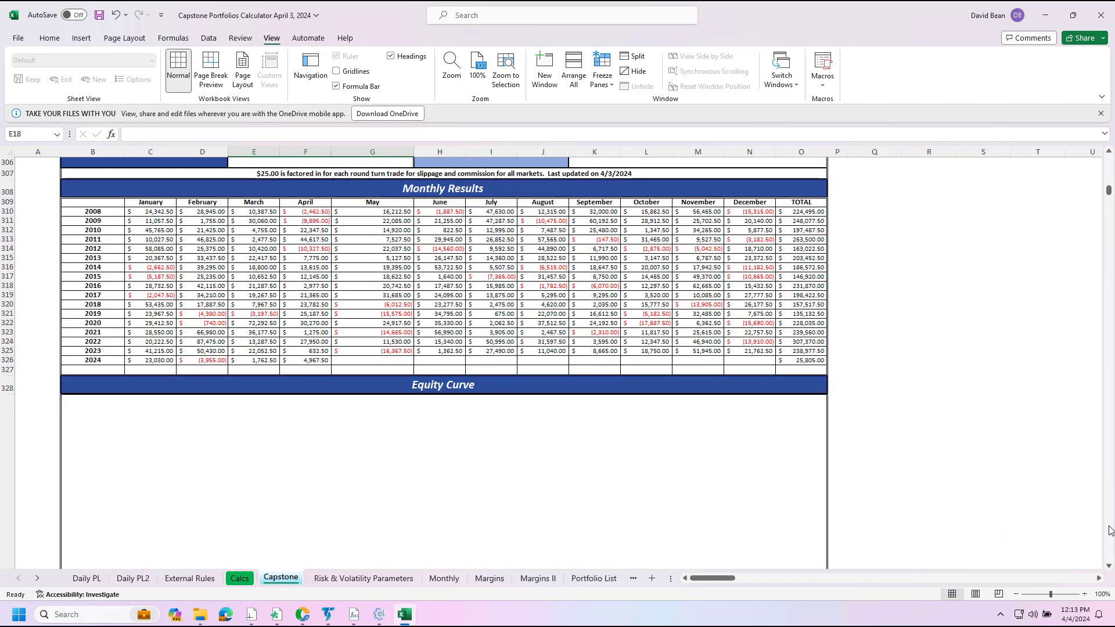
{"action": "scroll", "coordinate": [935, 389], "scroll_direction": "down", "scroll_amount": 7}
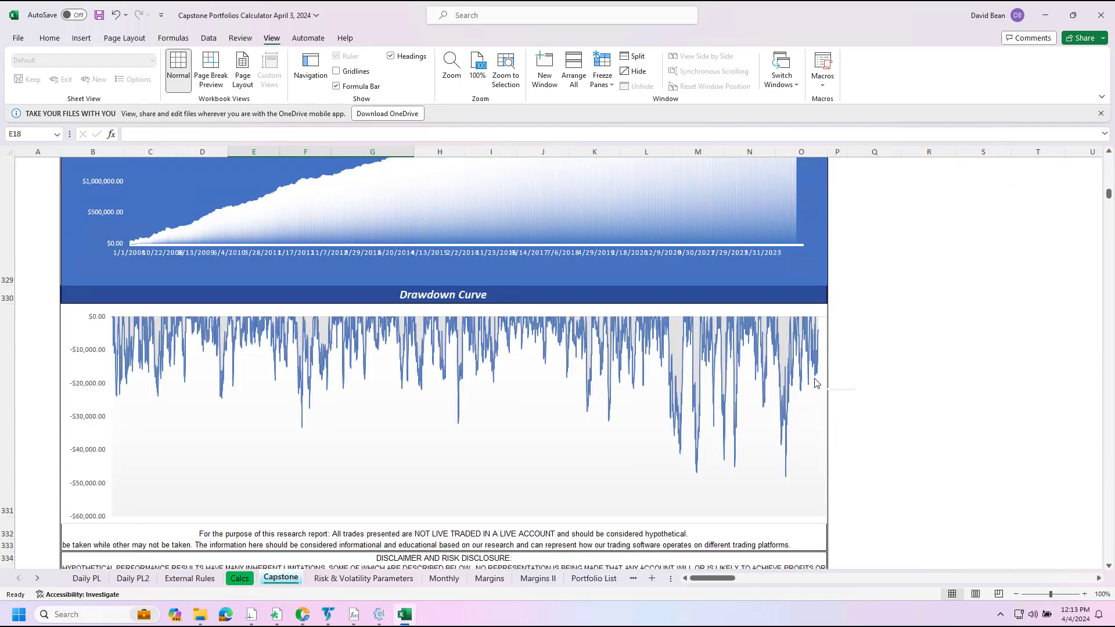
{"action": "mouse_move", "coordinate": [813, 384]}
{"action": "mouse_move", "coordinate": [791, 484]}
{"action": "mouse_move", "coordinate": [803, 399]}
{"action": "left_click_drag", "start_coordinate": [1110, 201], "coordinate": [1110, 161]}
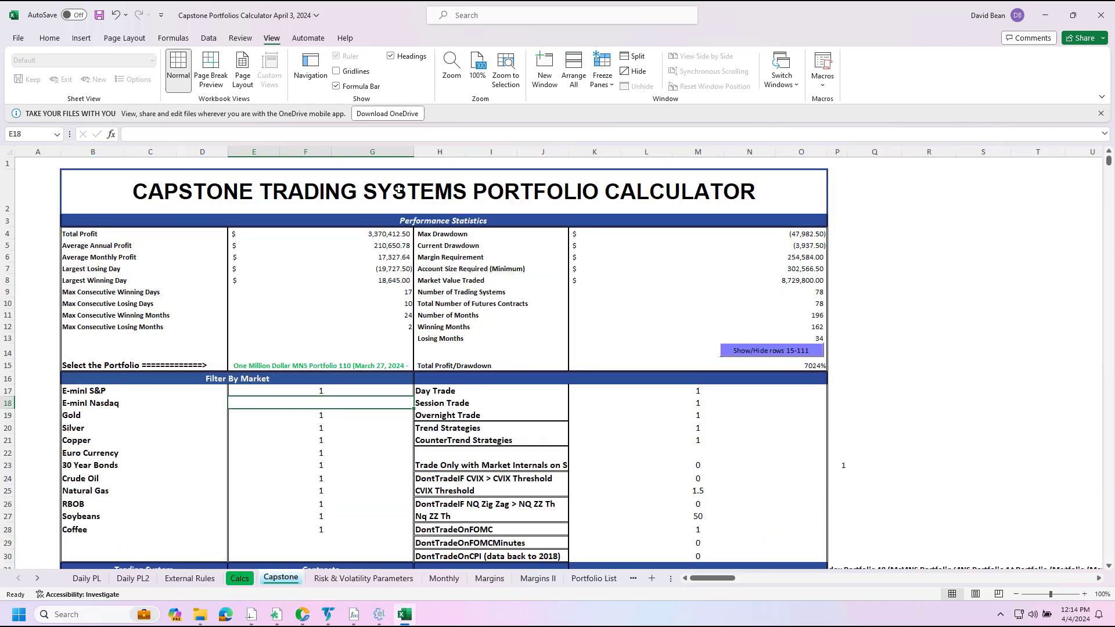
Check the Average Annual Profit cell and review the equity and drawdown curves of the portfolio without Nasdaq.
{"action": "left_click", "coordinate": [391, 247]}
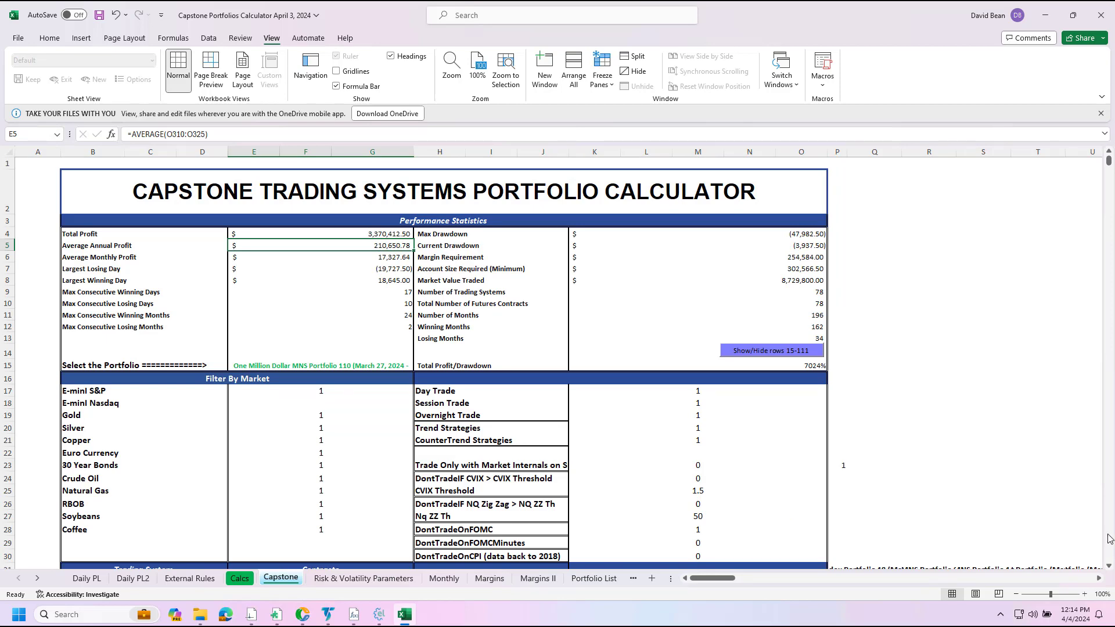
{"action": "scroll", "coordinate": [1109, 539], "scroll_direction": "down", "scroll_amount": 20}
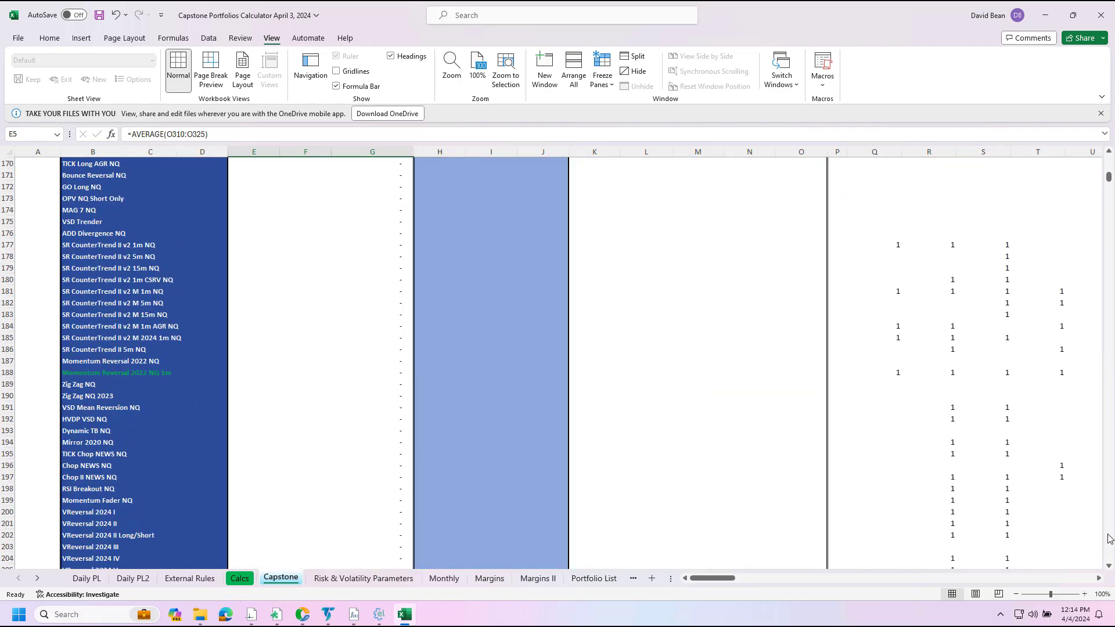
{"action": "scroll", "coordinate": [1109, 539], "scroll_direction": "down", "scroll_amount": 20}
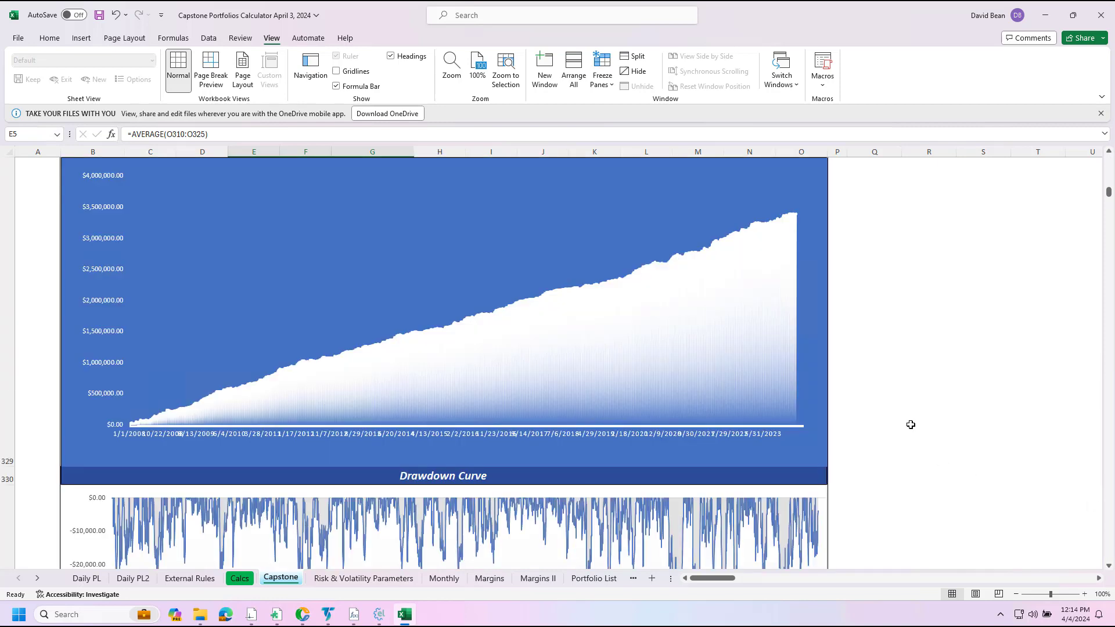
{"action": "scroll", "coordinate": [911, 425], "scroll_direction": "down", "scroll_amount": 5}
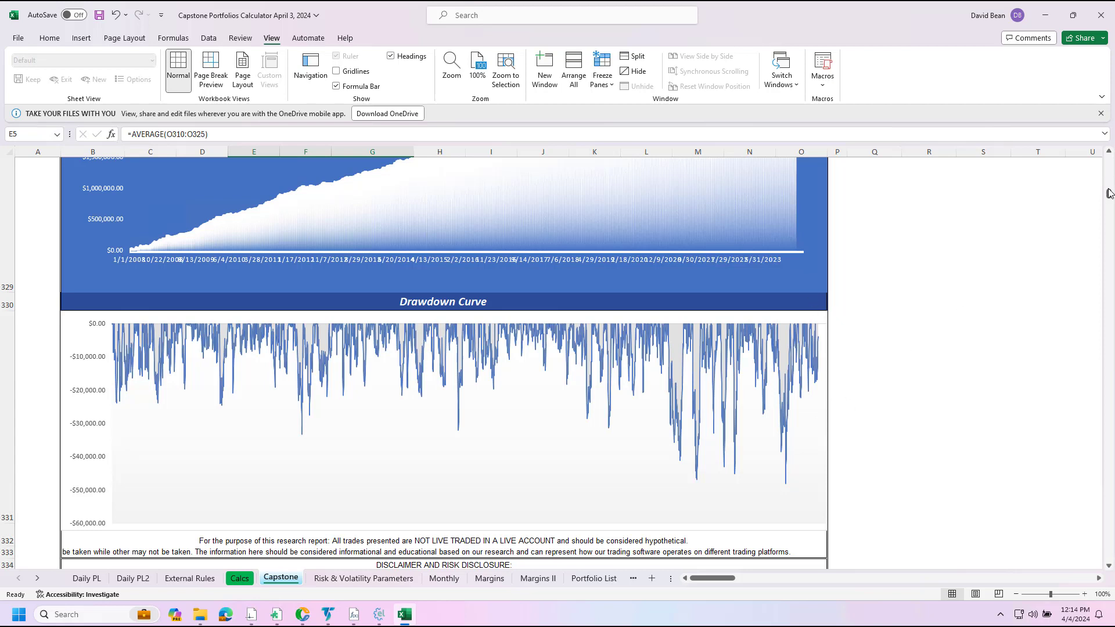
{"action": "left_click_drag", "start_coordinate": [1109, 194], "coordinate": [1109, 159]}
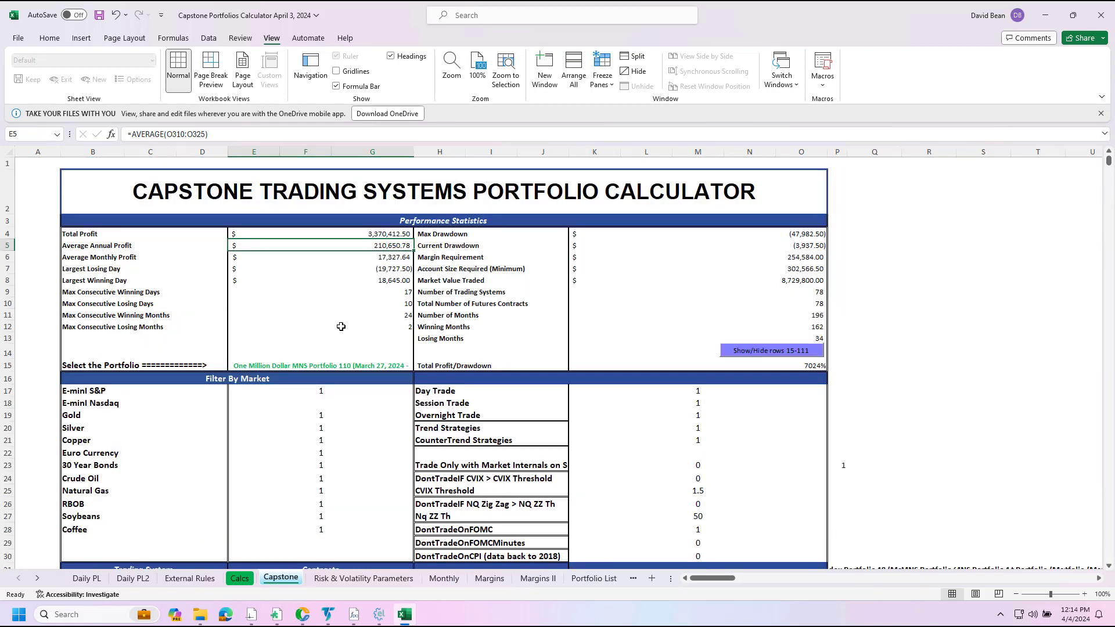
Include E-mini Nasdaq in the portfolio again by entering 1 in its market filter, and review the performance statistics.
{"action": "left_click", "coordinate": [323, 403]}
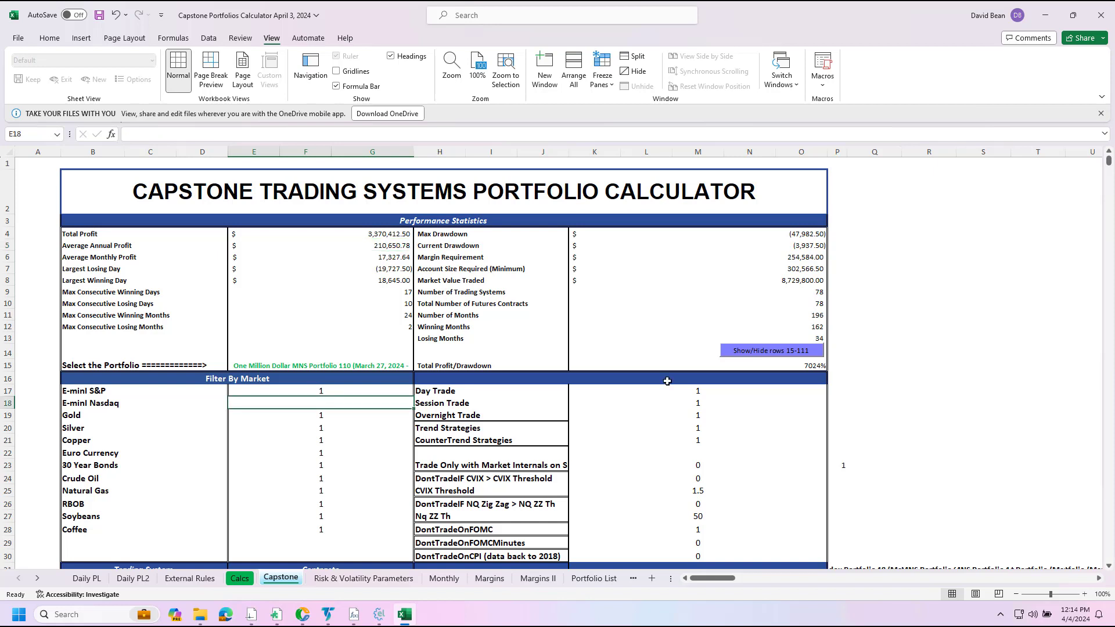
{"action": "type", "text": "1"}
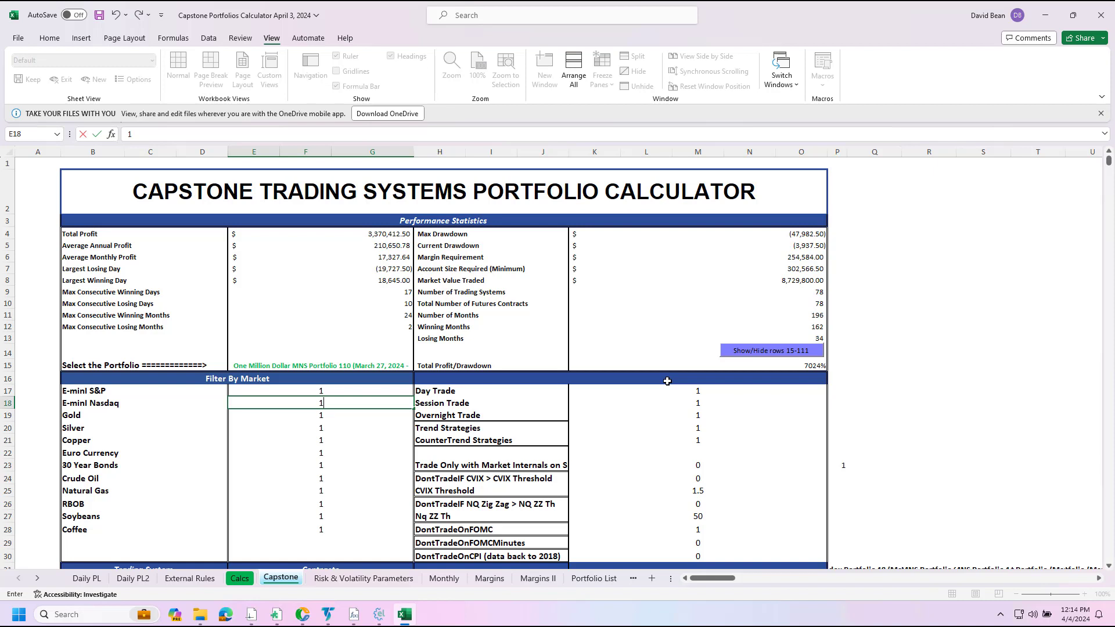
{"action": "key", "text": "Return"}
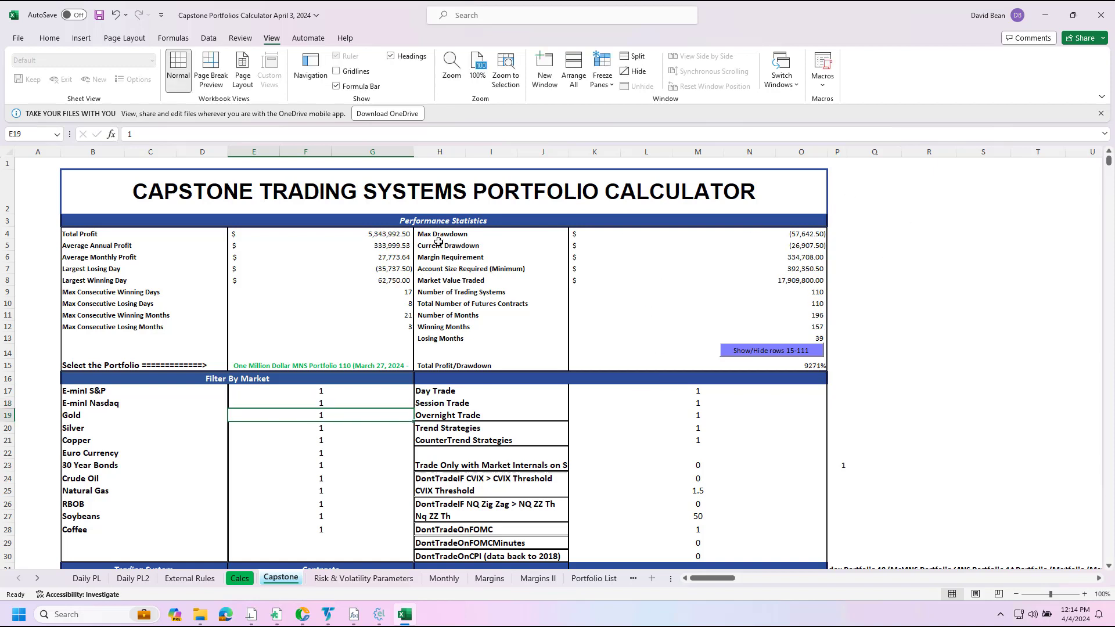
{"action": "left_click", "coordinate": [788, 291]}
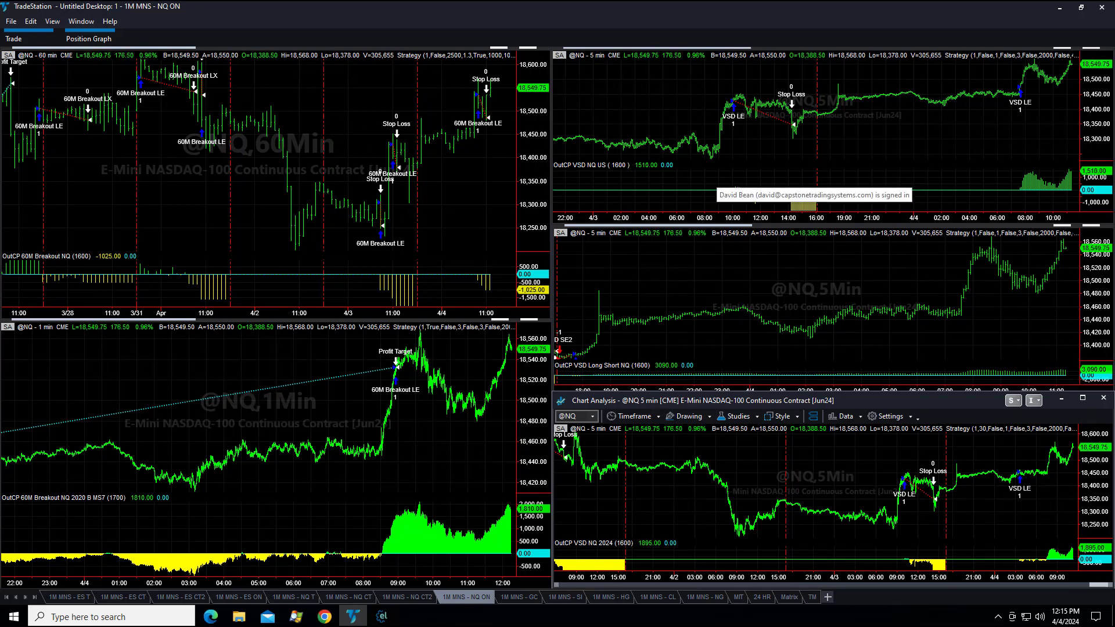
Go through the Nasdaq strategy charts and compress the bar spacing of the 5-minute VSD Long Short NQ chart twice to show more history.
{"action": "left_click", "coordinate": [822, 133]}
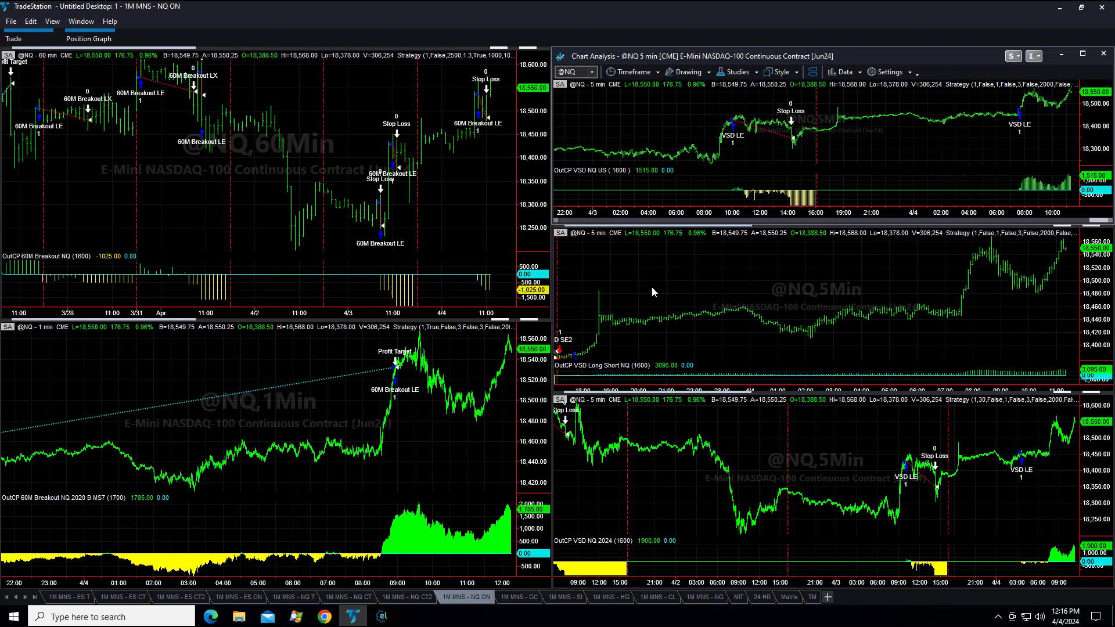
{"action": "left_click", "coordinate": [470, 246]}
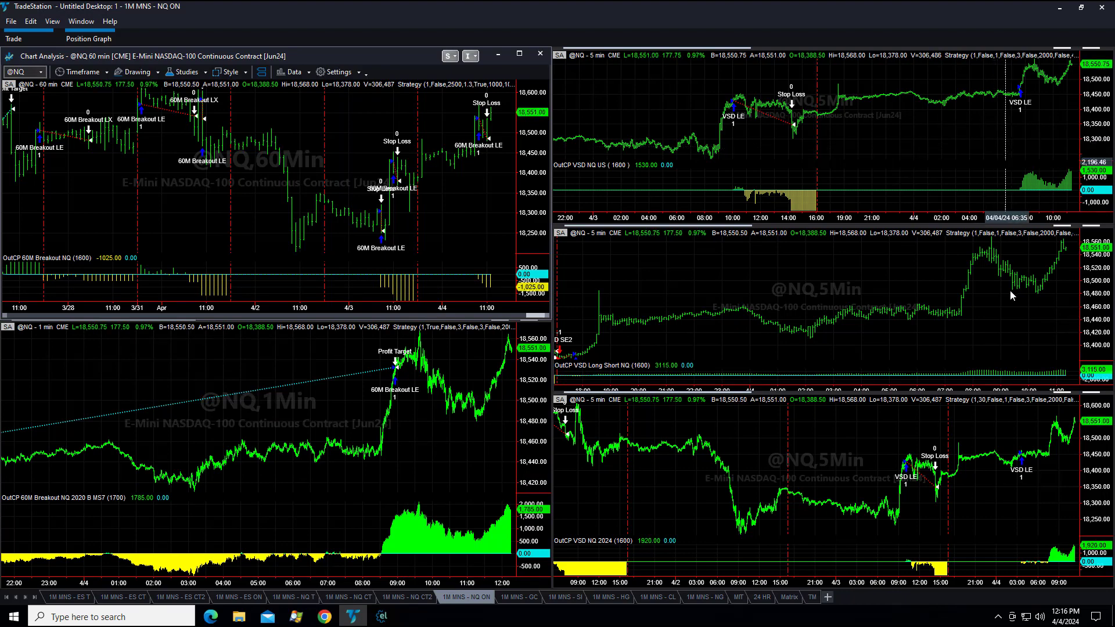
{"action": "left_click", "coordinate": [1039, 361]}
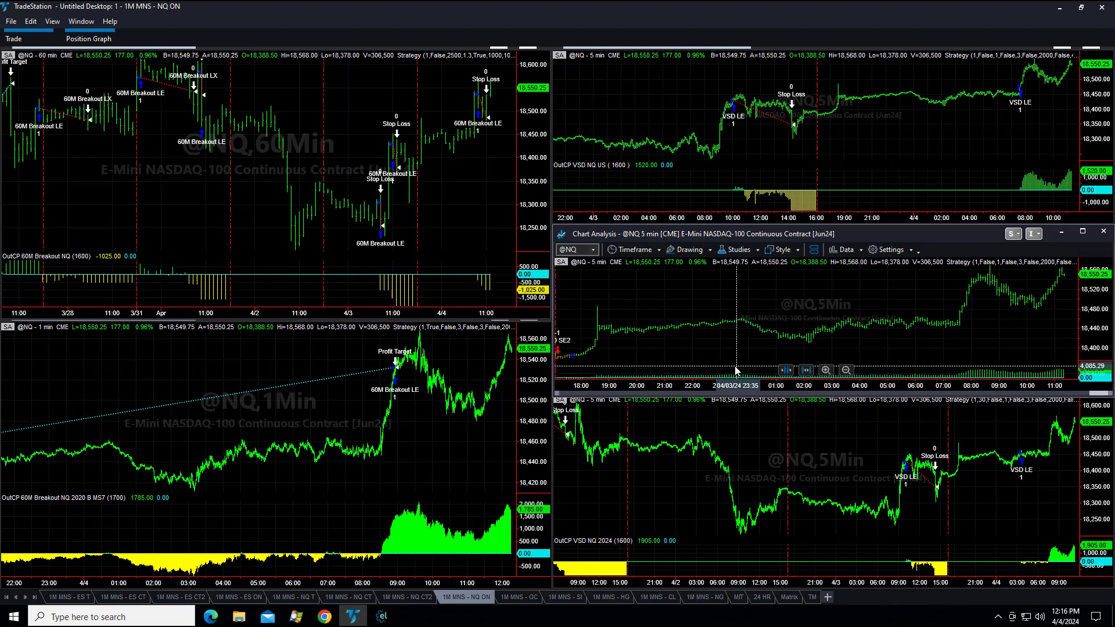
{"action": "left_click", "coordinate": [788, 370]}
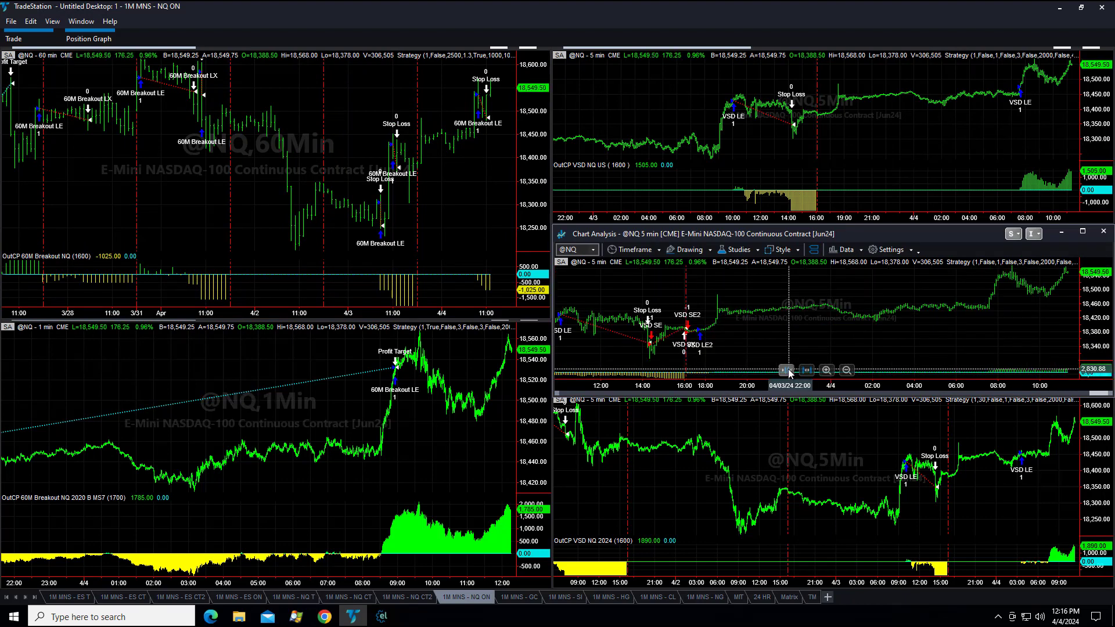
{"action": "left_click", "coordinate": [788, 371]}
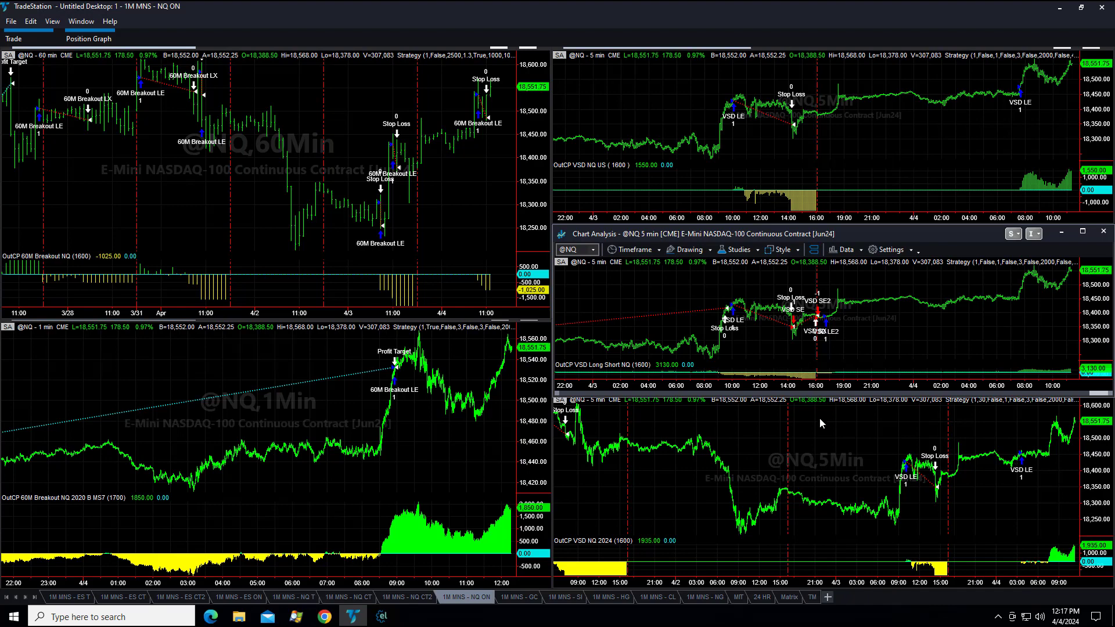
{"action": "left_click", "coordinate": [821, 436]}
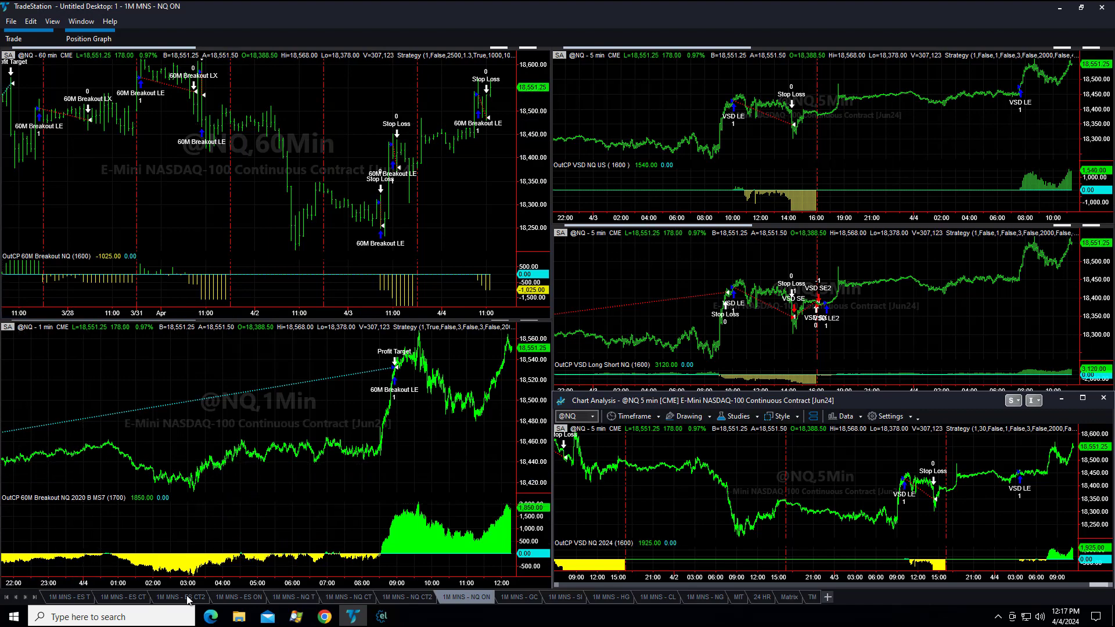
Review the NQ CT2 strategy charts, briefly maximizing the Chop II NEWS NQ chart, and check the NQ CT and NQ T workspaces for trades.
{"action": "left_click", "coordinate": [423, 600]}
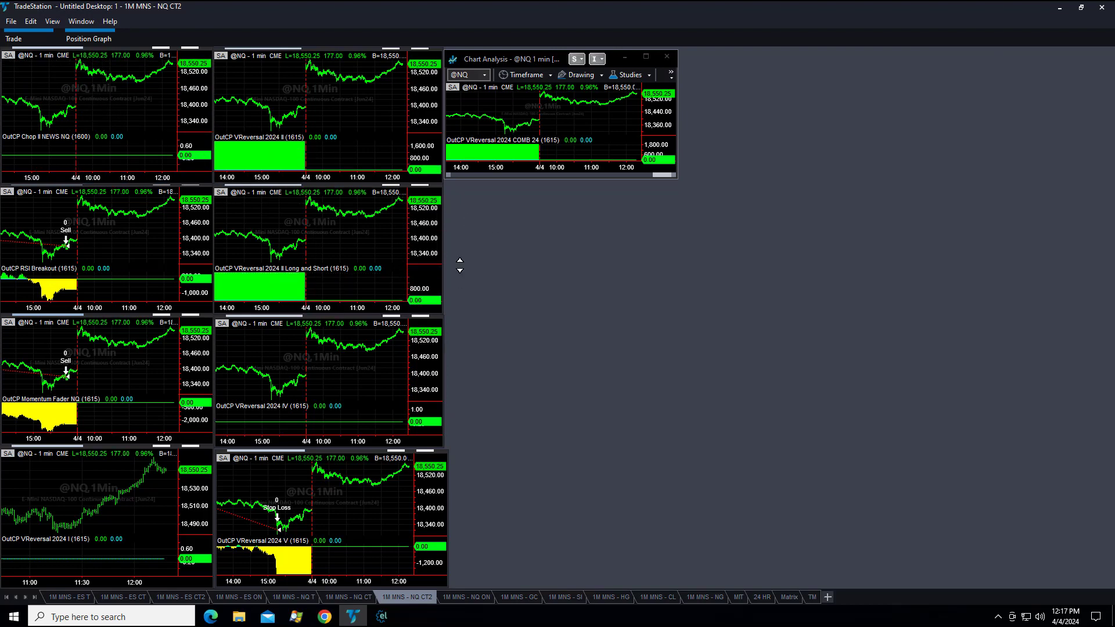
{"action": "left_click", "coordinate": [120, 104]}
{"action": "double_click", "coordinate": [82, 53]}
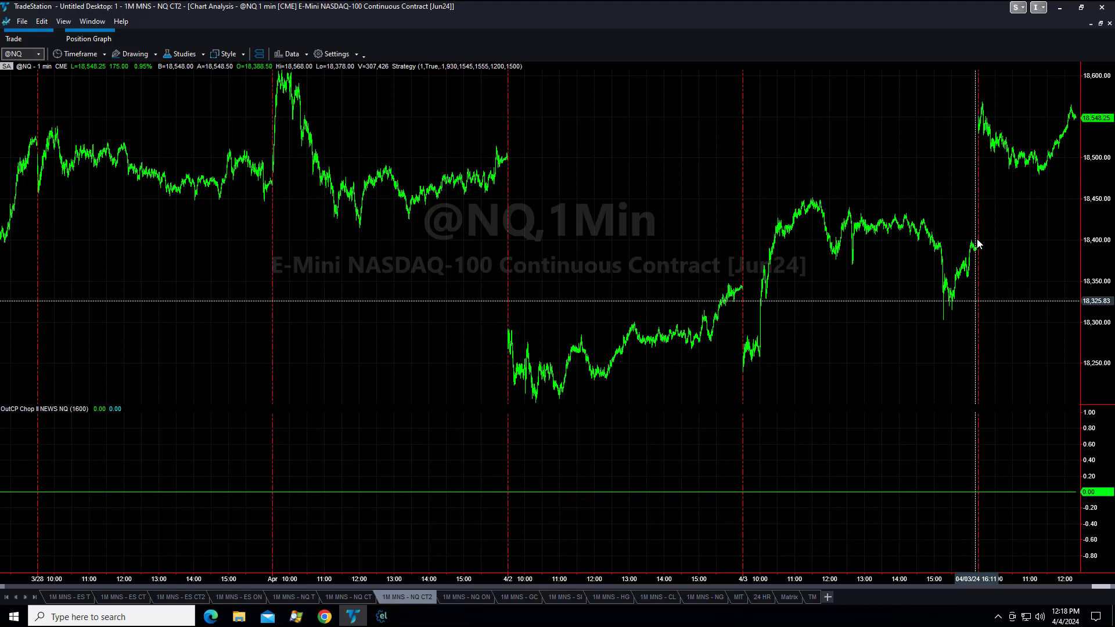
{"action": "left_click", "coordinate": [1101, 24]}
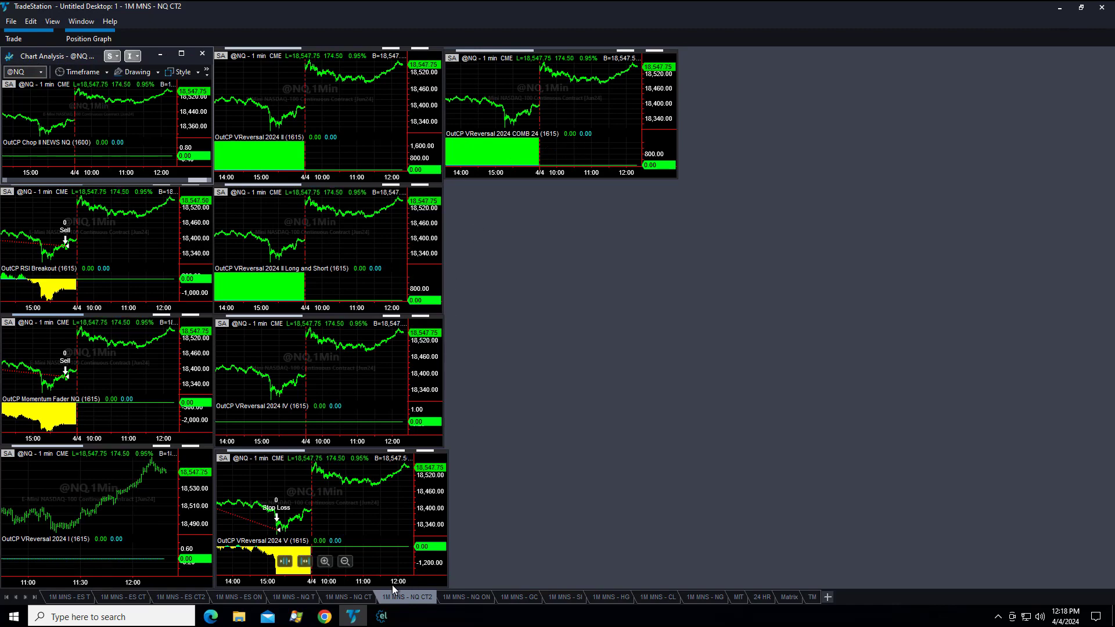
{"action": "left_click", "coordinate": [367, 598]}
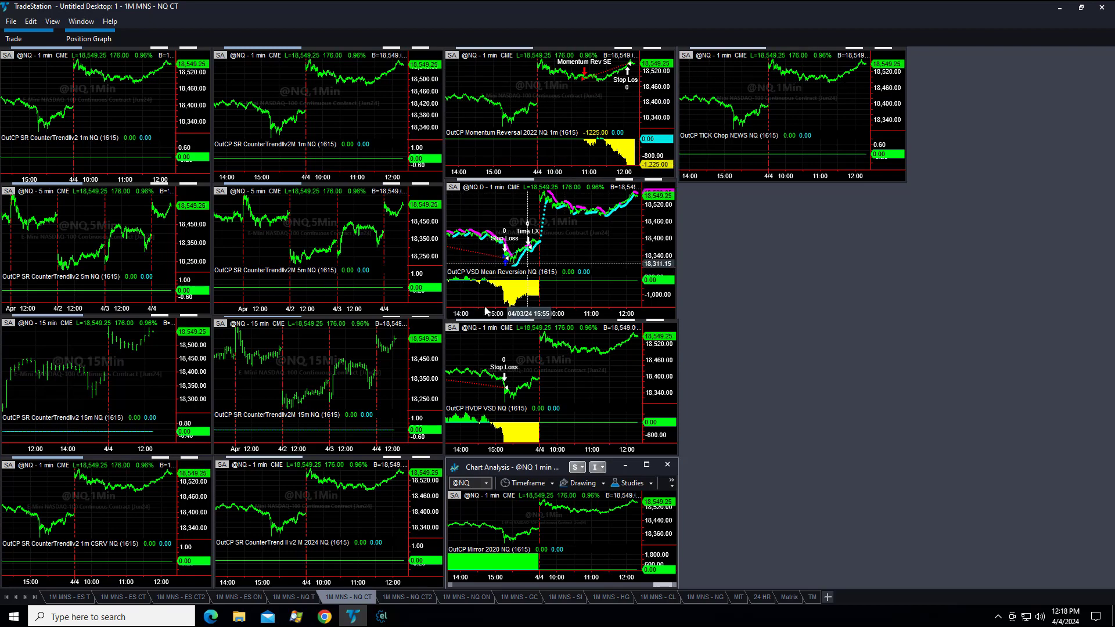
{"action": "left_click", "coordinate": [295, 598]}
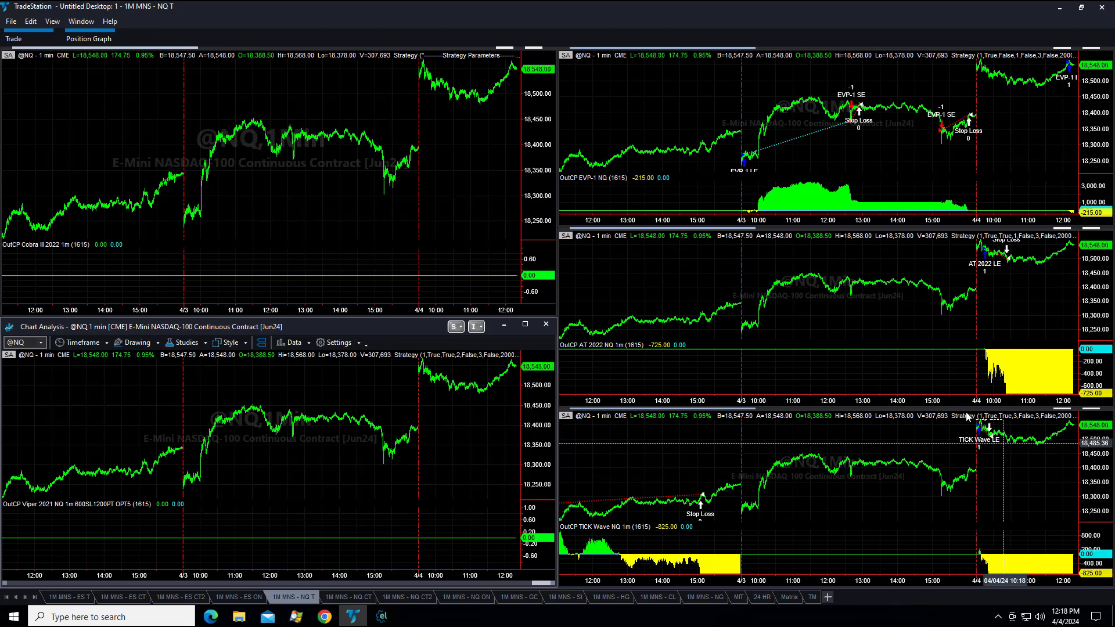
Examine the day's E-mini S&P strategy trades in the ES ON, ES CT2, ES CT and ES T workspaces.
{"action": "left_click", "coordinate": [243, 598]}
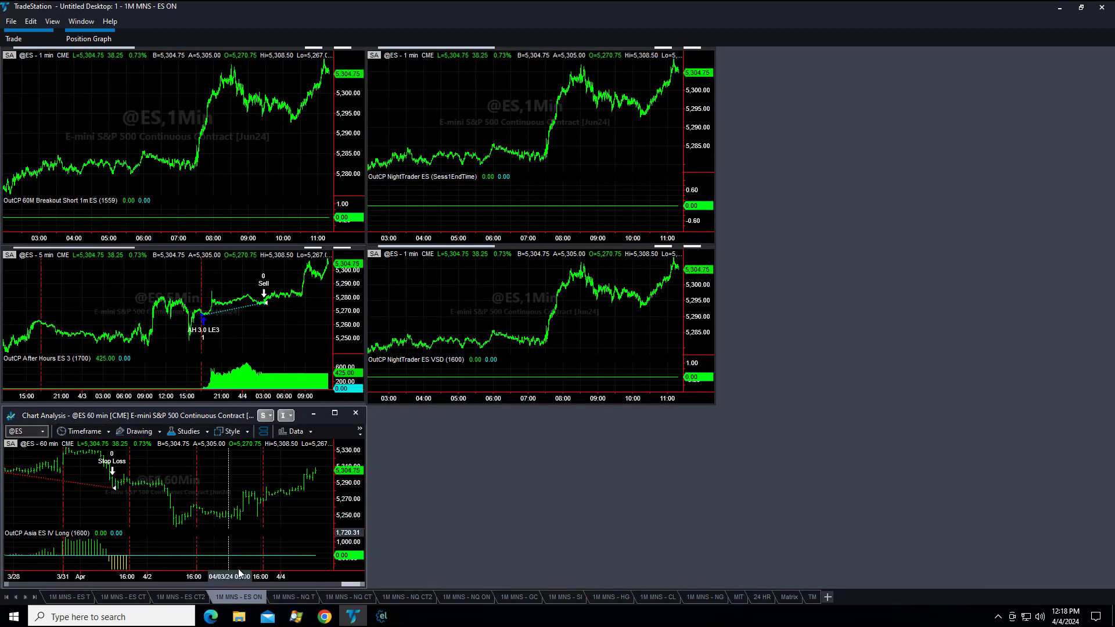
{"action": "left_click", "coordinate": [181, 598]}
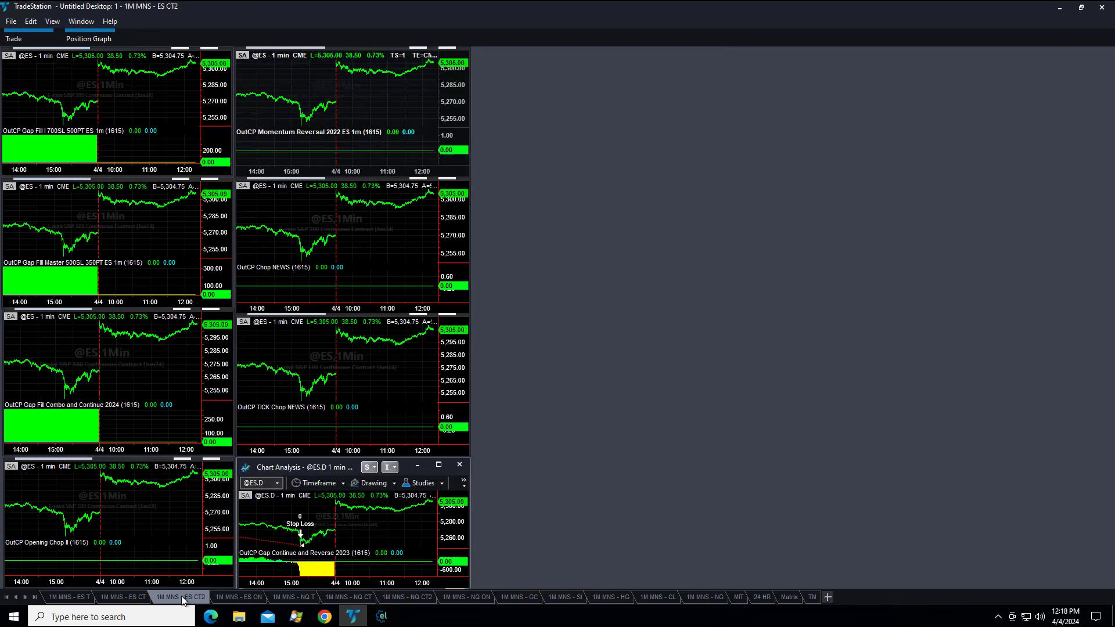
{"action": "left_click", "coordinate": [129, 598]}
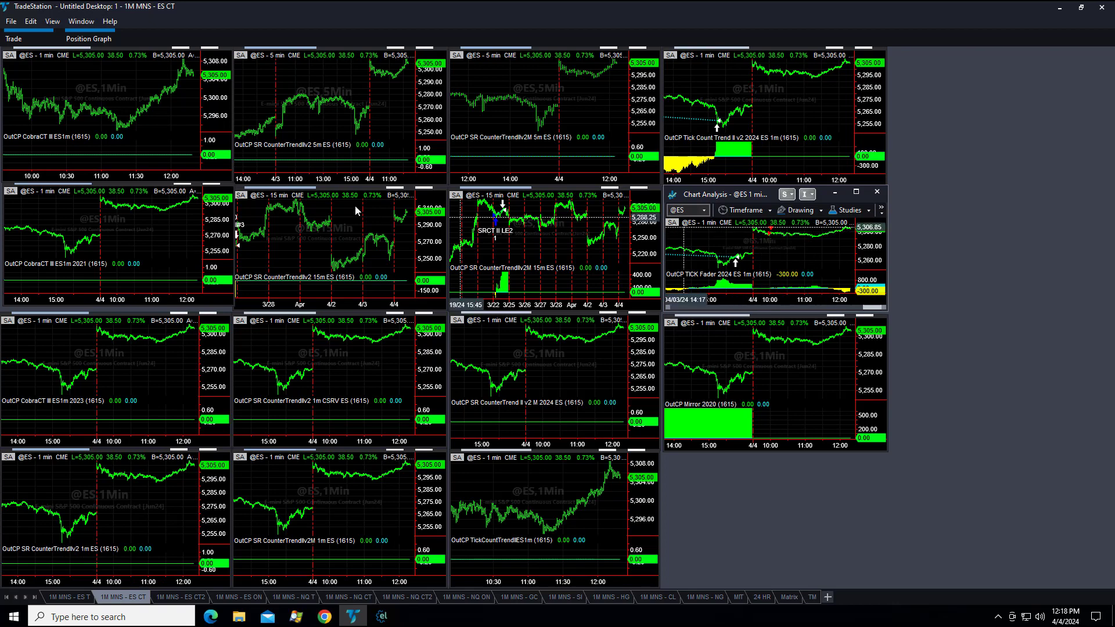
{"action": "mouse_move", "coordinate": [331, 281]}
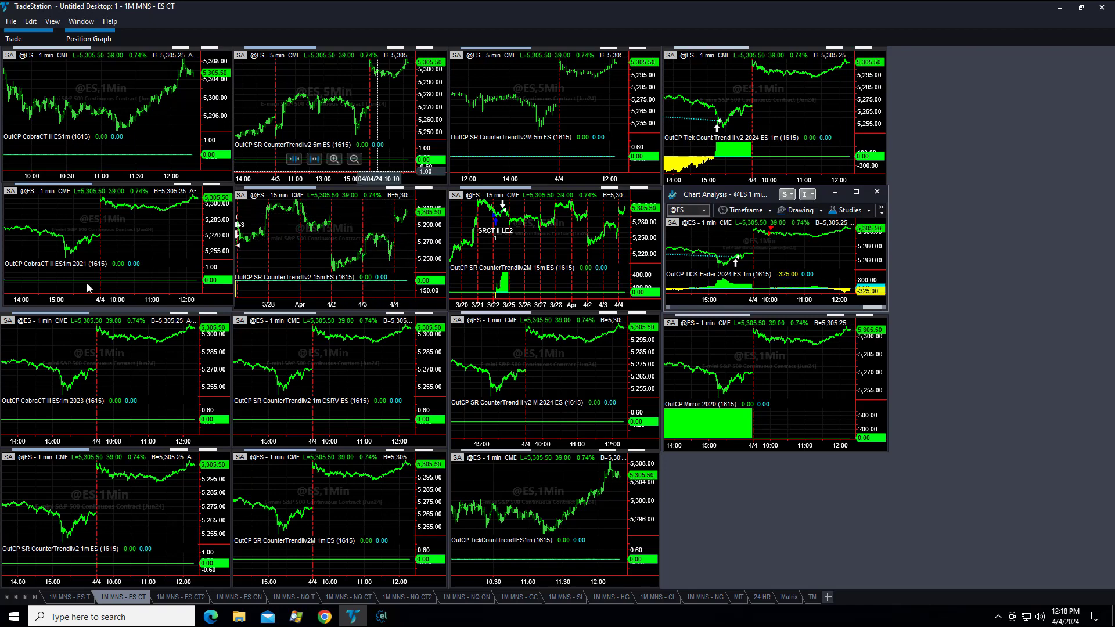
{"action": "left_click", "coordinate": [76, 598]}
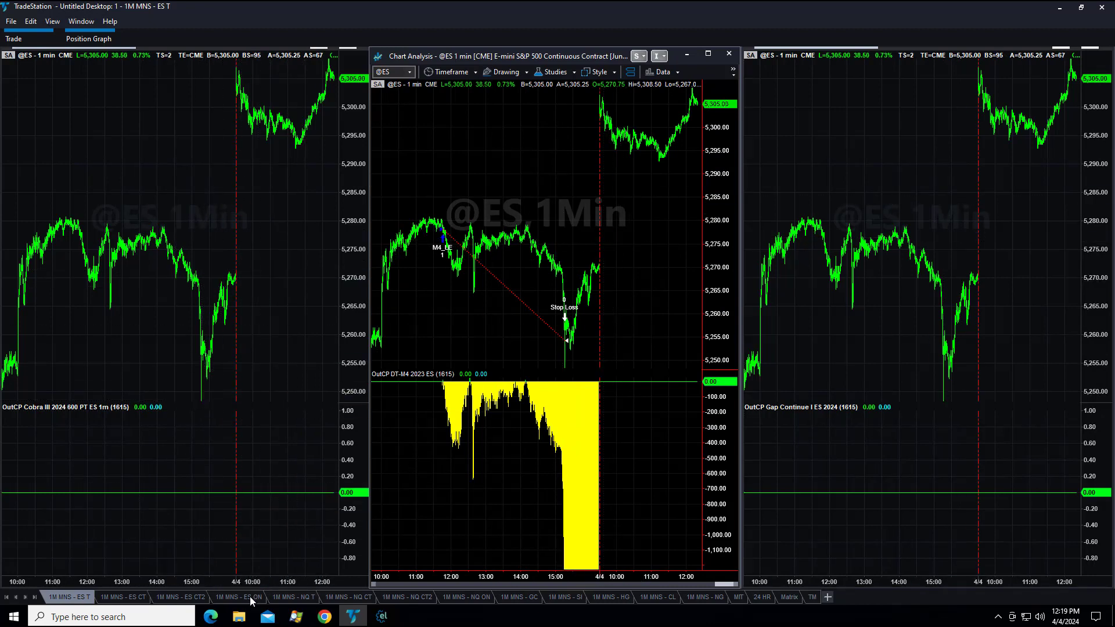
Recheck the NQ T charts, the ES CT, ES CT2 and ES ON workspaces, and the NQ CT, NQ CT2 and NQ ON workspaces.
{"action": "left_click", "coordinate": [292, 597]}
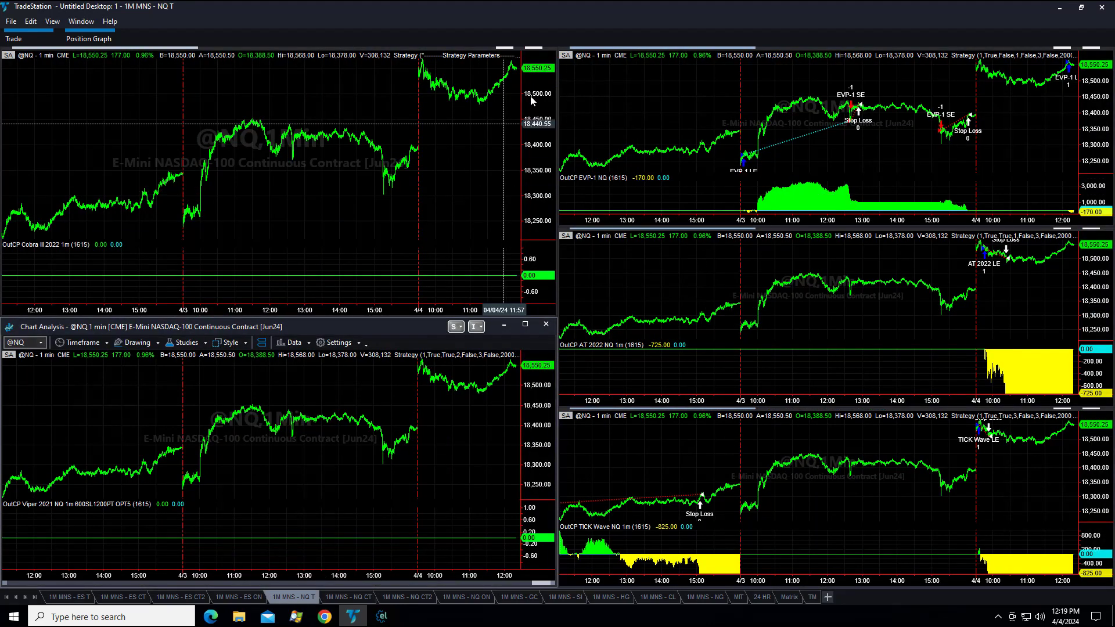
{"action": "left_click", "coordinate": [138, 598]}
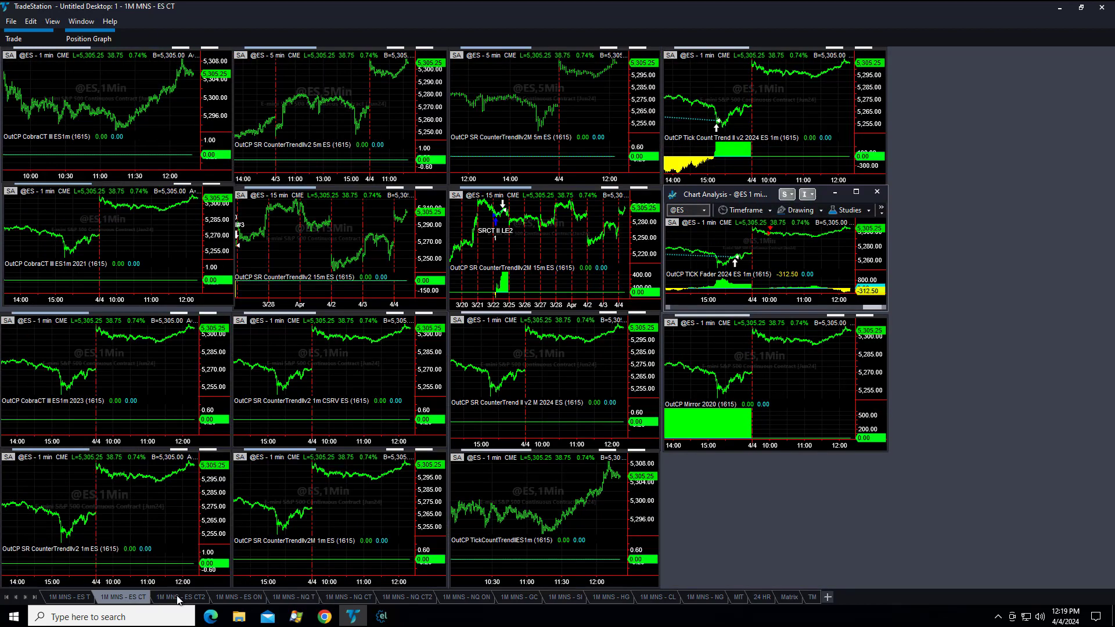
{"action": "left_click", "coordinate": [177, 599]}
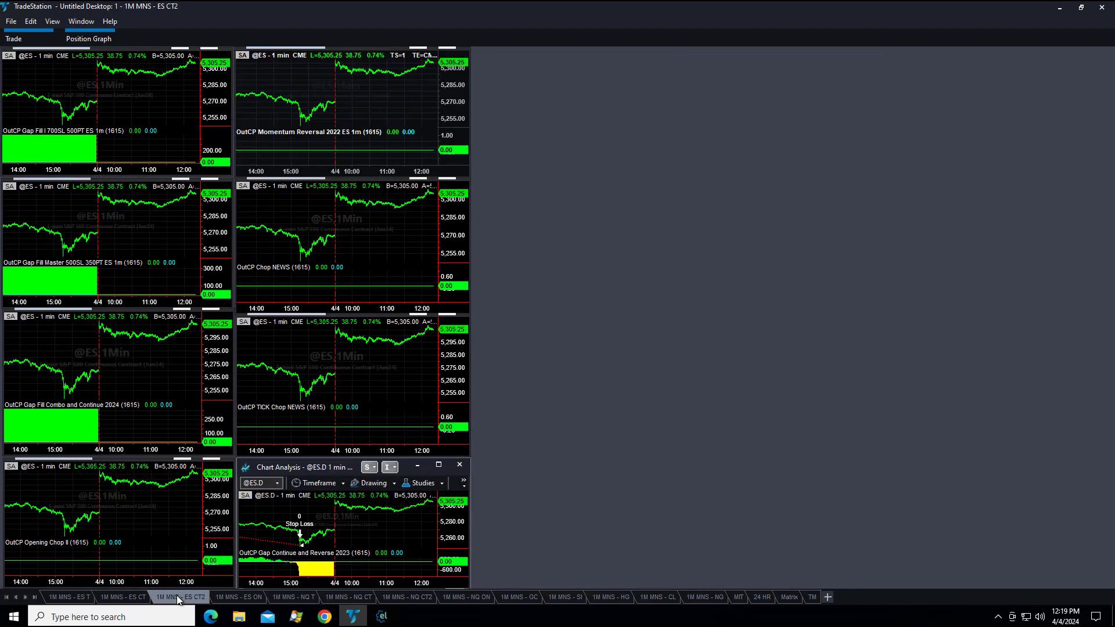
{"action": "left_click", "coordinate": [256, 600]}
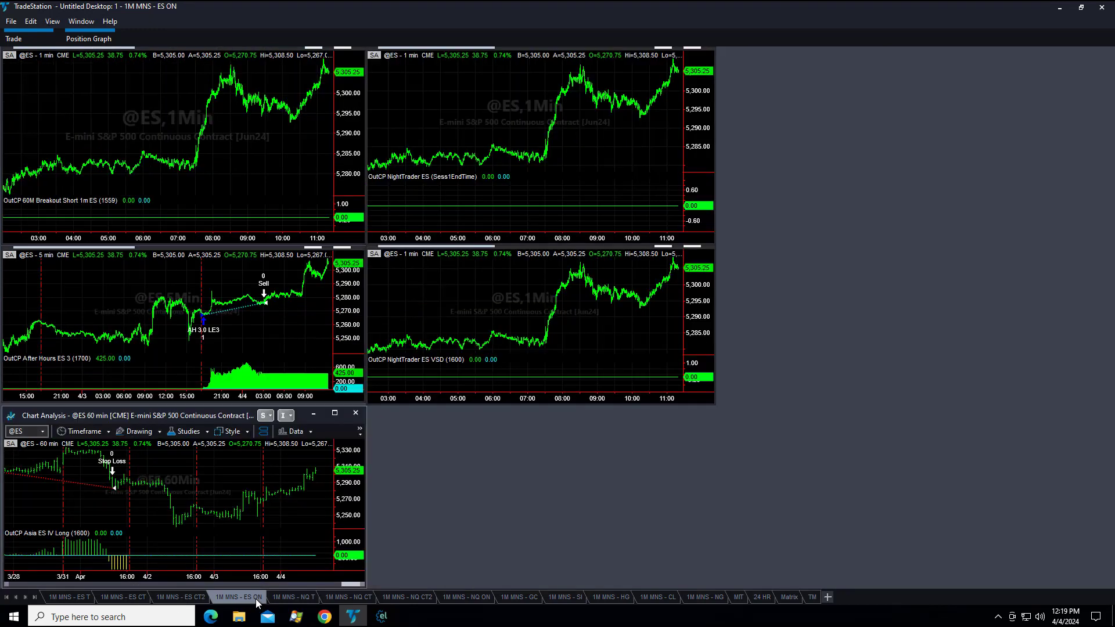
{"action": "left_click", "coordinate": [358, 600]}
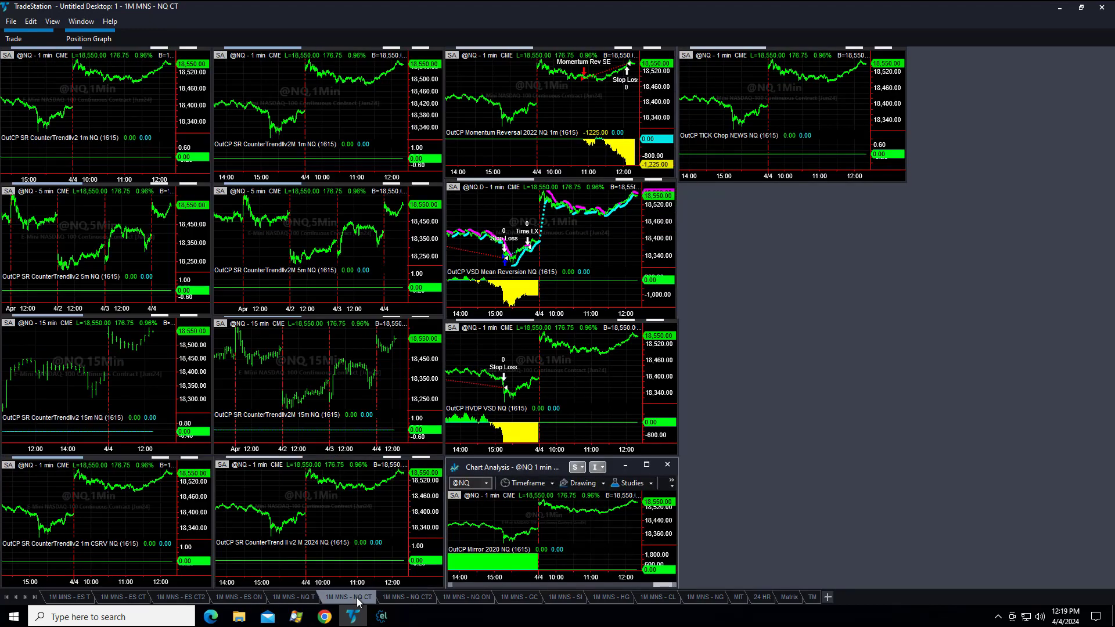
{"action": "left_click", "coordinate": [409, 598]}
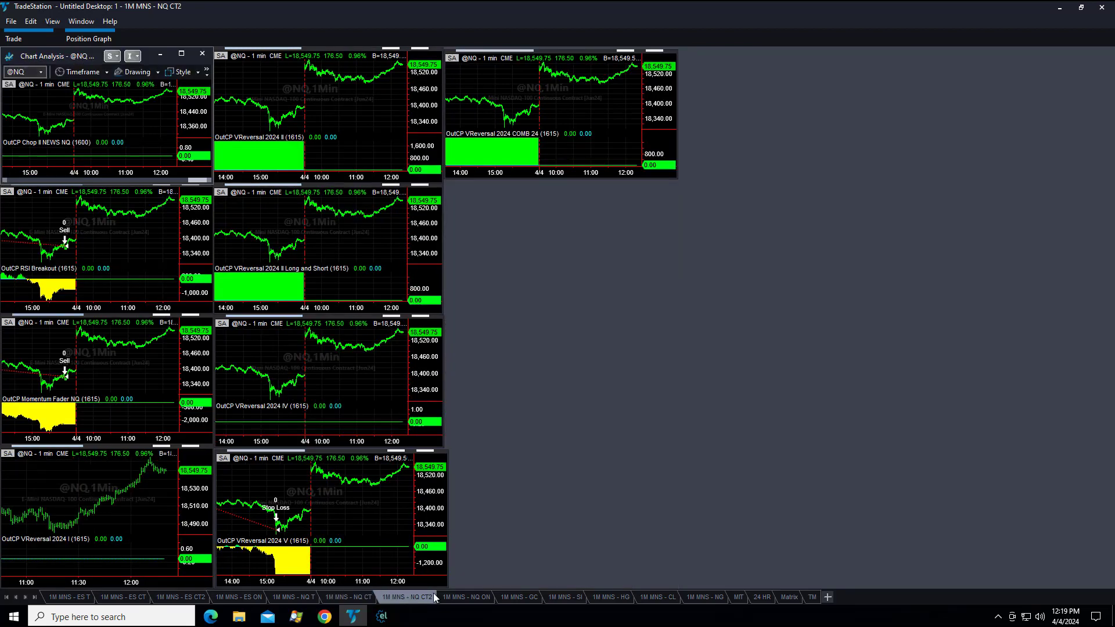
{"action": "left_click", "coordinate": [477, 596]}
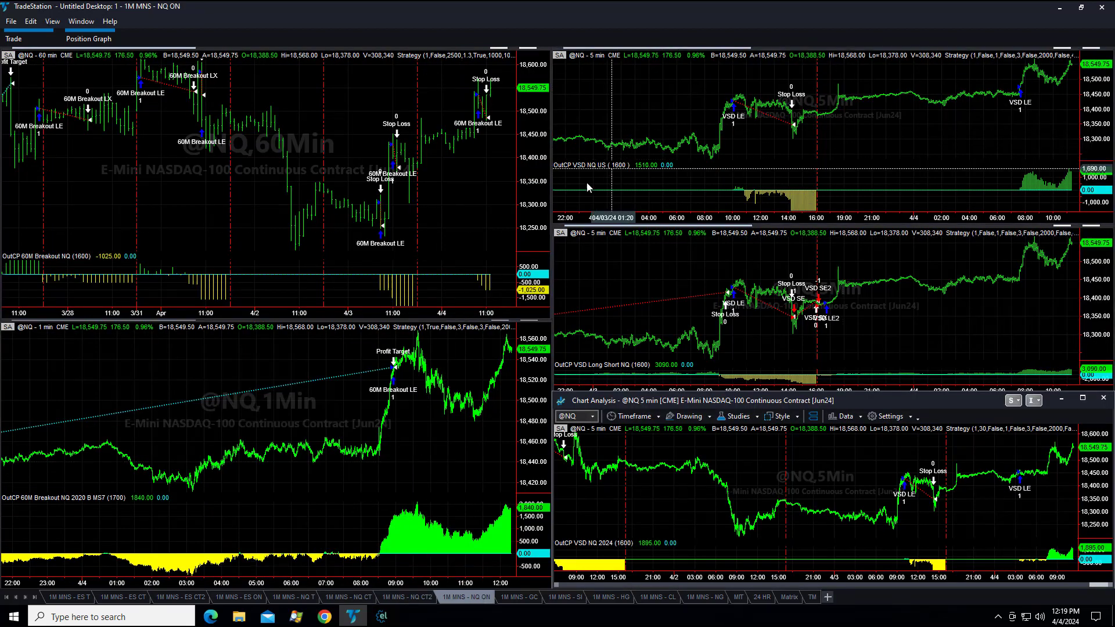